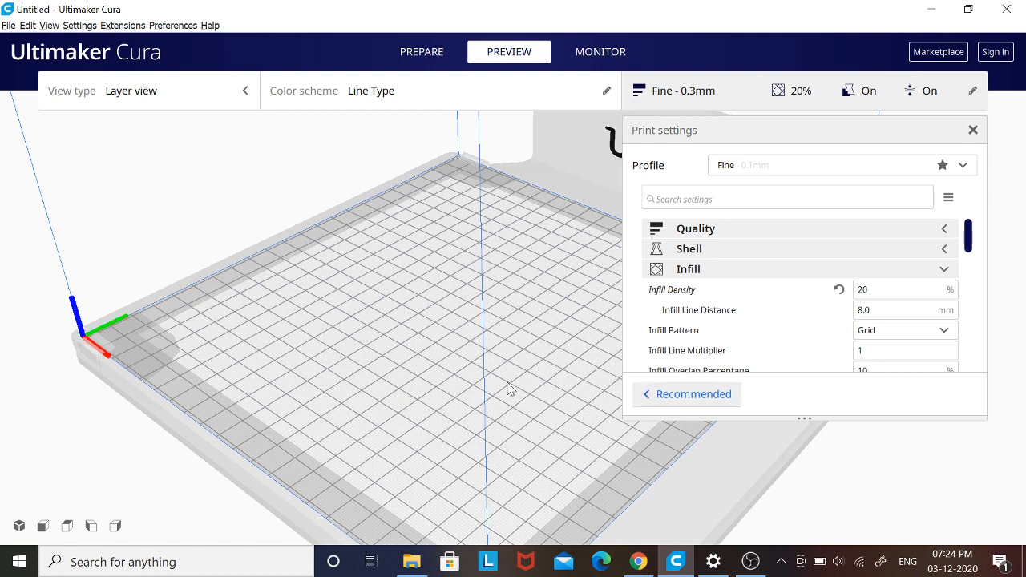
- Open the setting visibility preferences and shift the dialog slightly aside
left_click(81, 25)
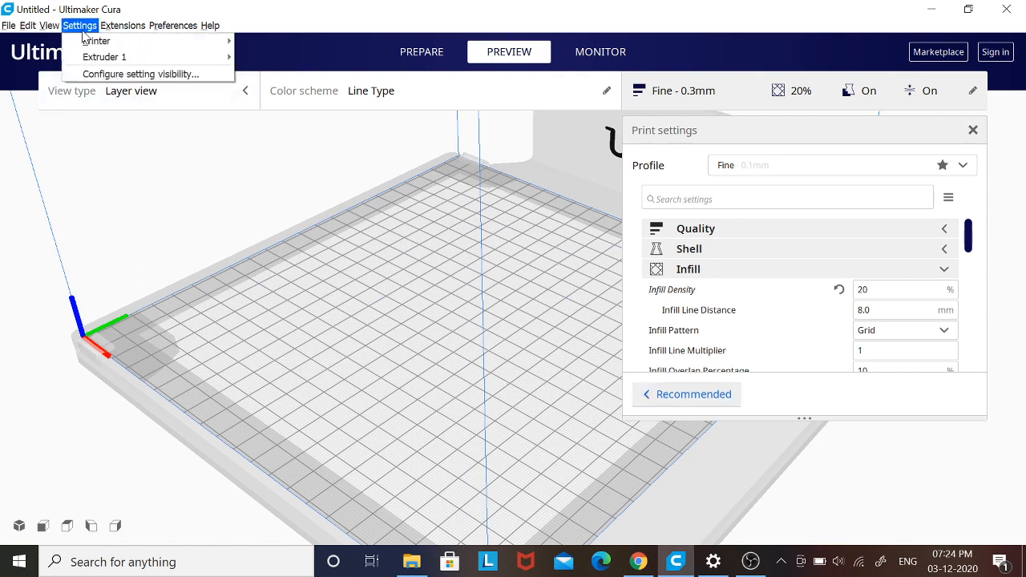
mouse_move(101, 41)
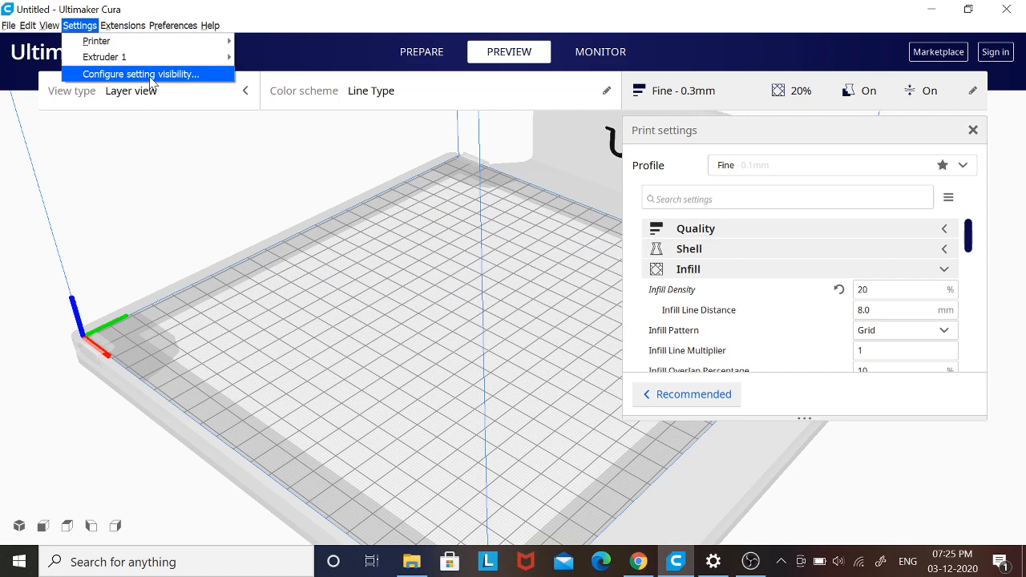
left_click(151, 77)
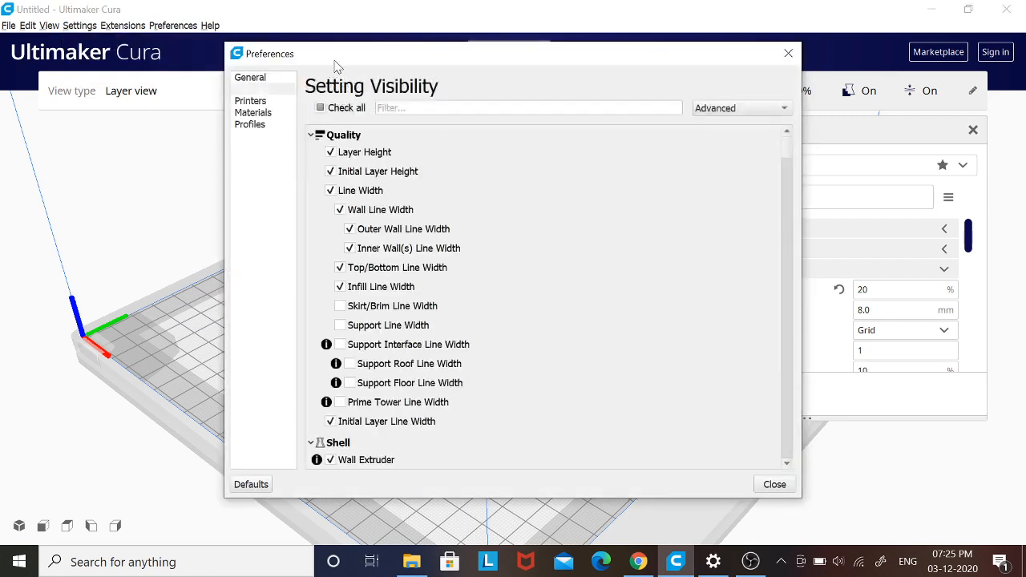
left_click_drag(336, 66, 270, 63)
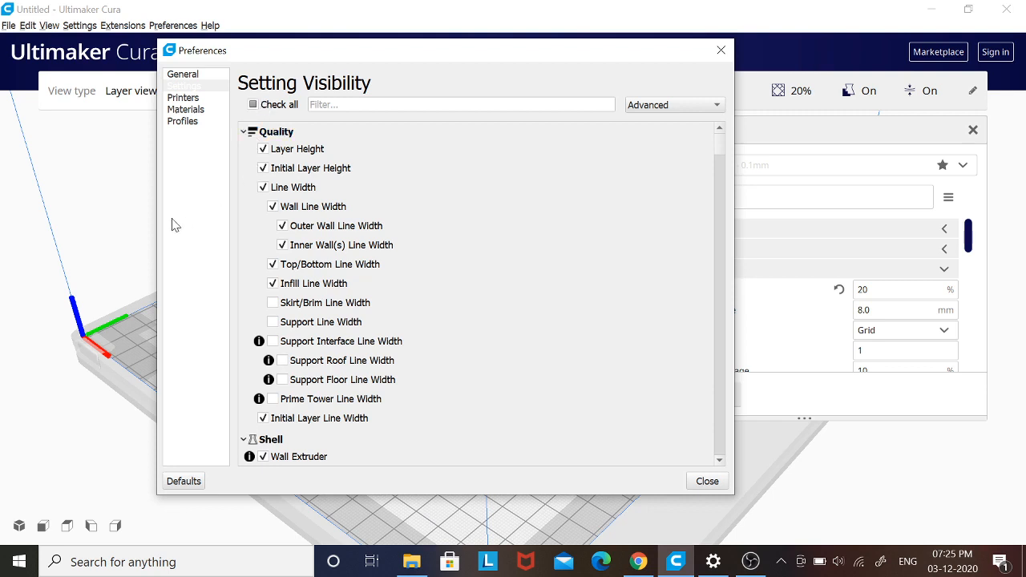
left_click(409, 561)
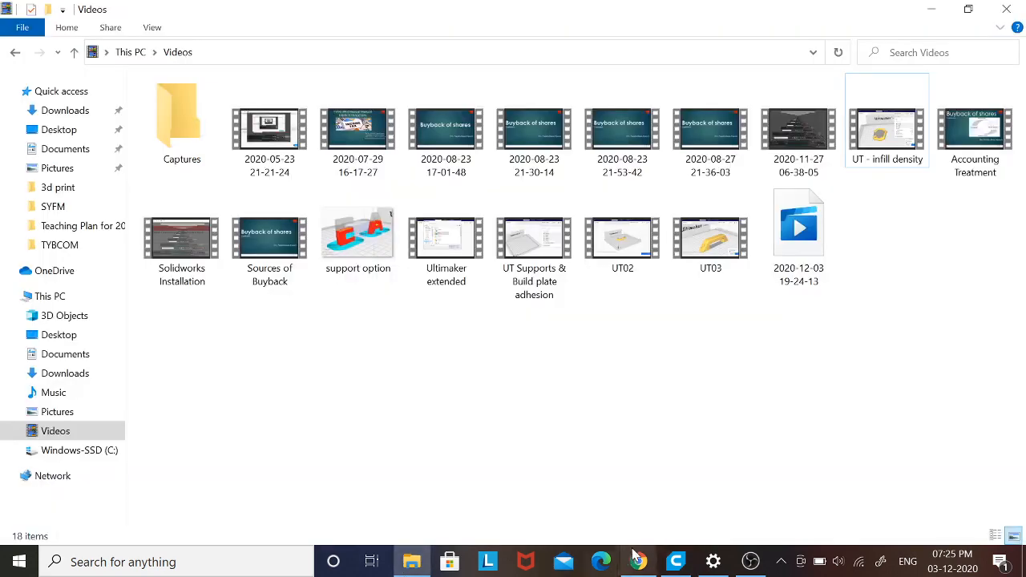
left_click(675, 561)
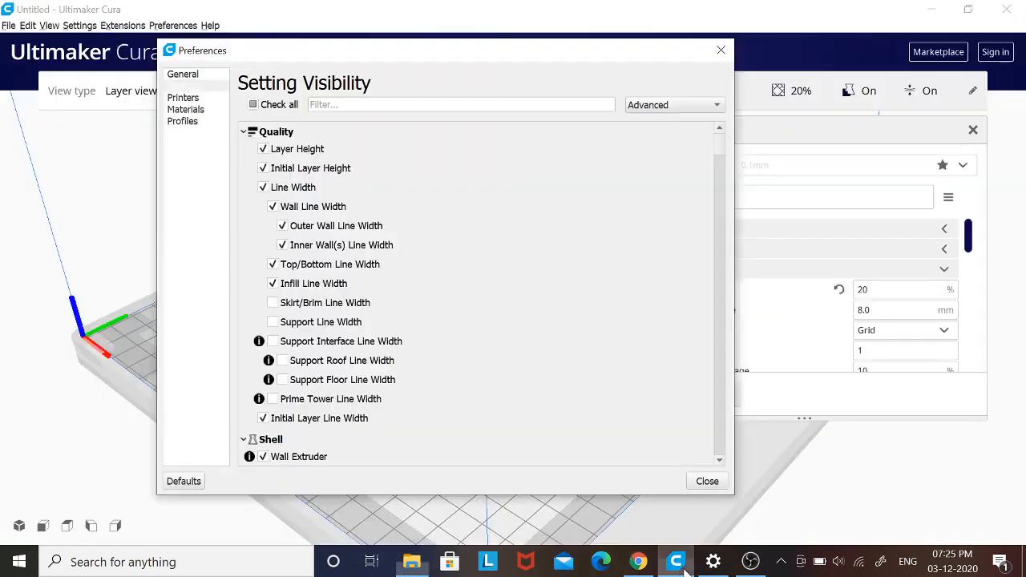
- Examine the available interface languages and the currency field in the General preferences
left_click(184, 75)
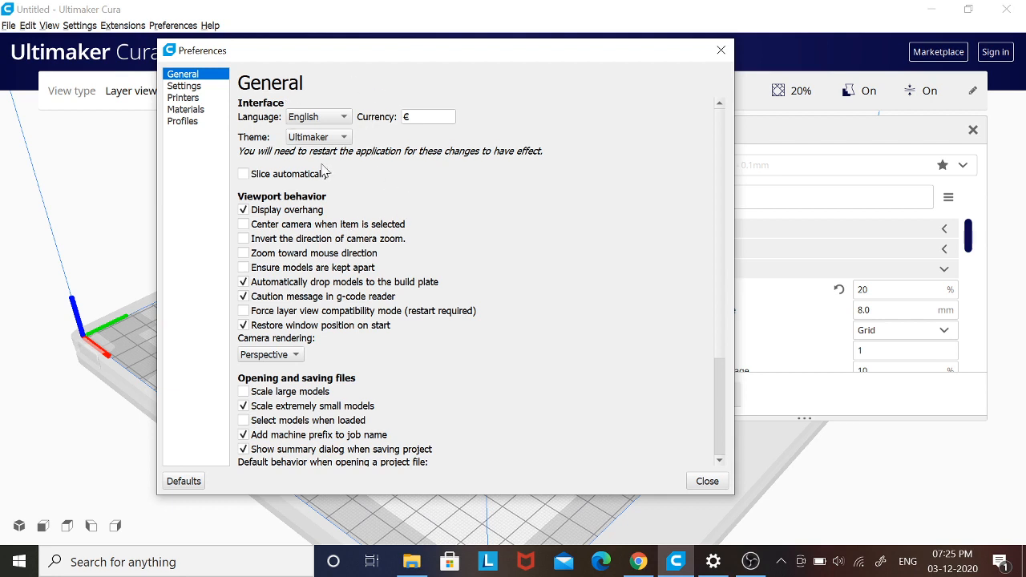
left_click(327, 114)
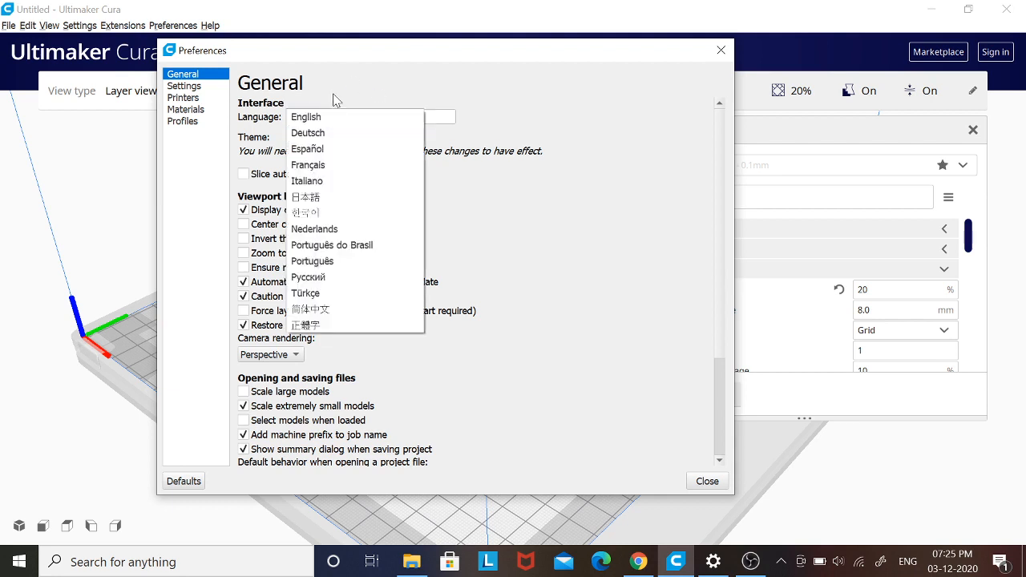
left_click(335, 96)
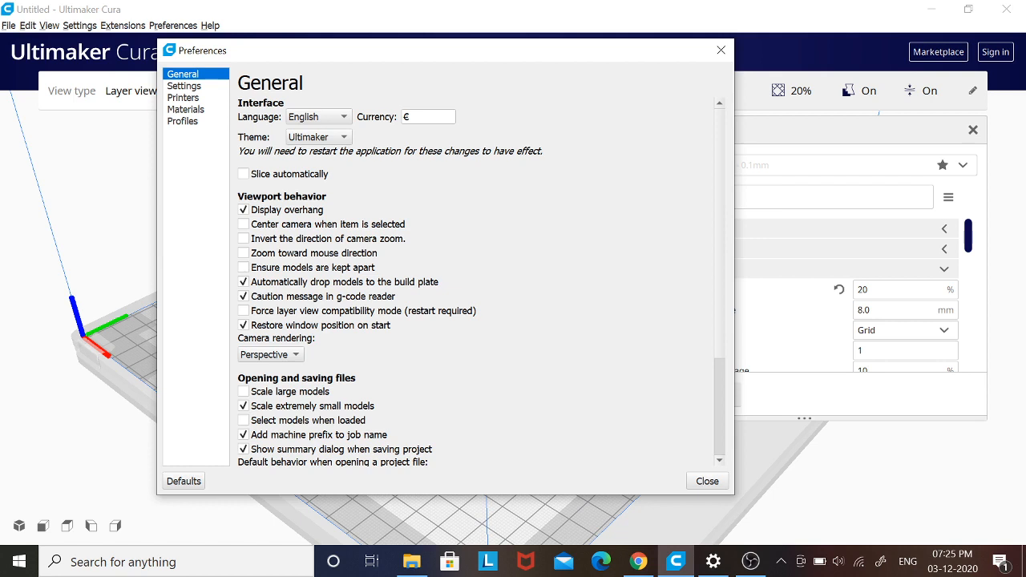
double_click(405, 117)
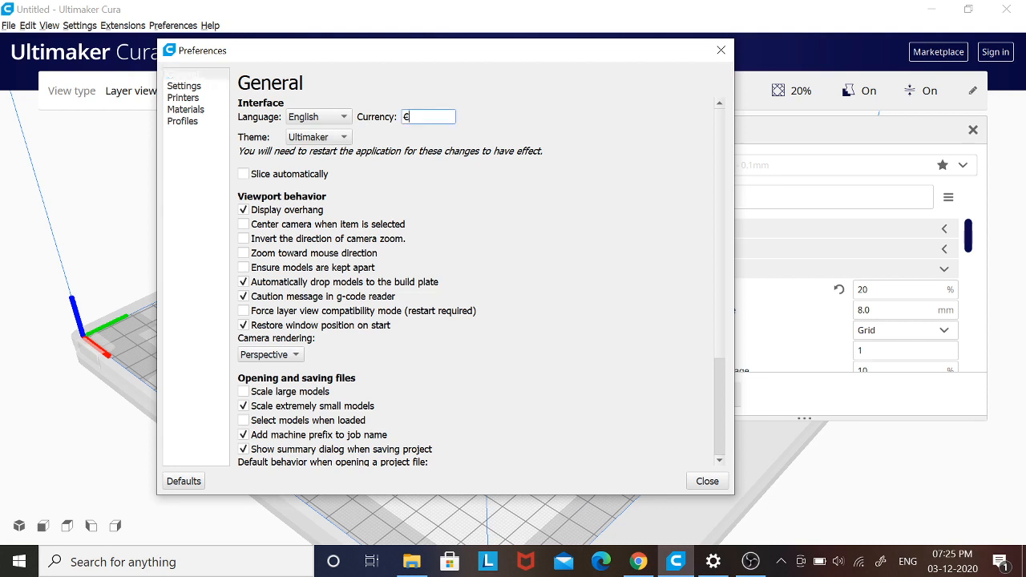
left_click(432, 118)
- Set the interface theme to Ultimaker Dark and enable automatic slicing in the General preferences
left_click(349, 140)
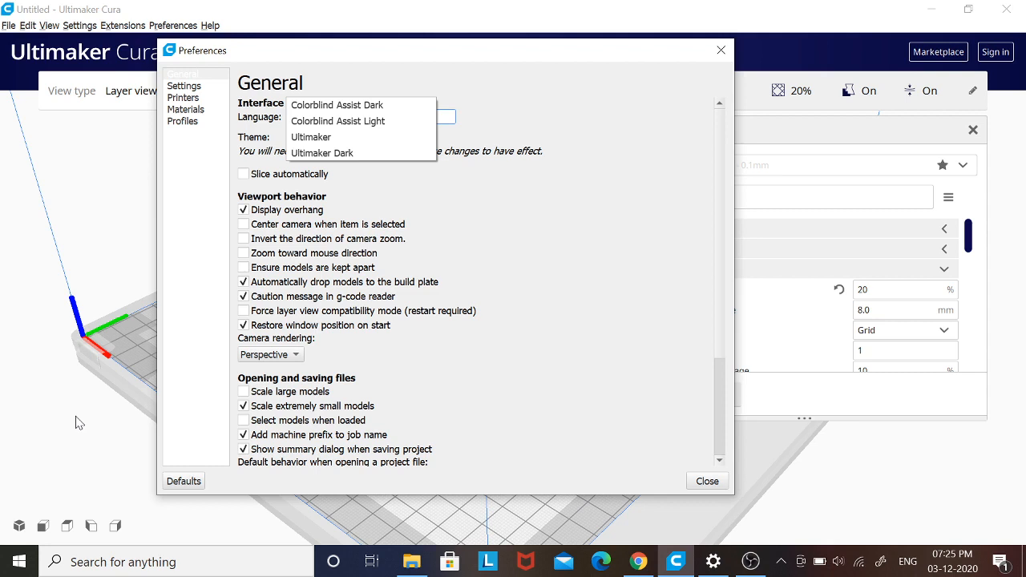
left_click(345, 154)
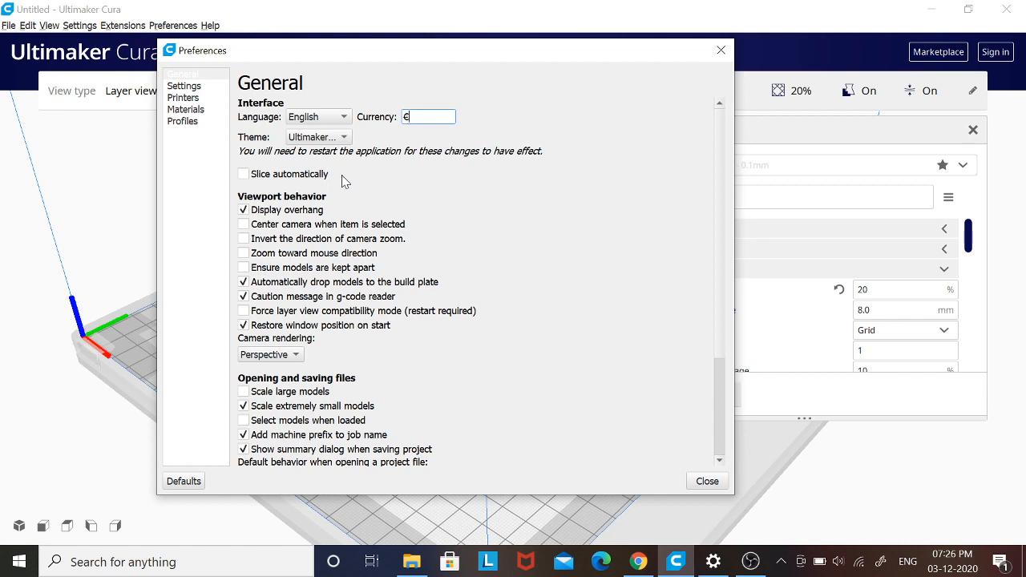
left_click(339, 137)
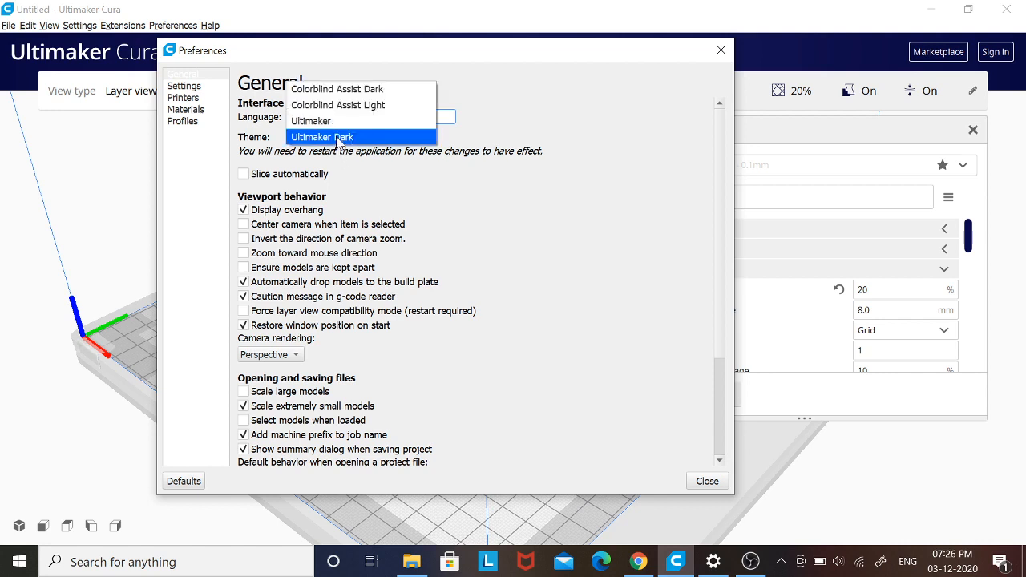
left_click(339, 138)
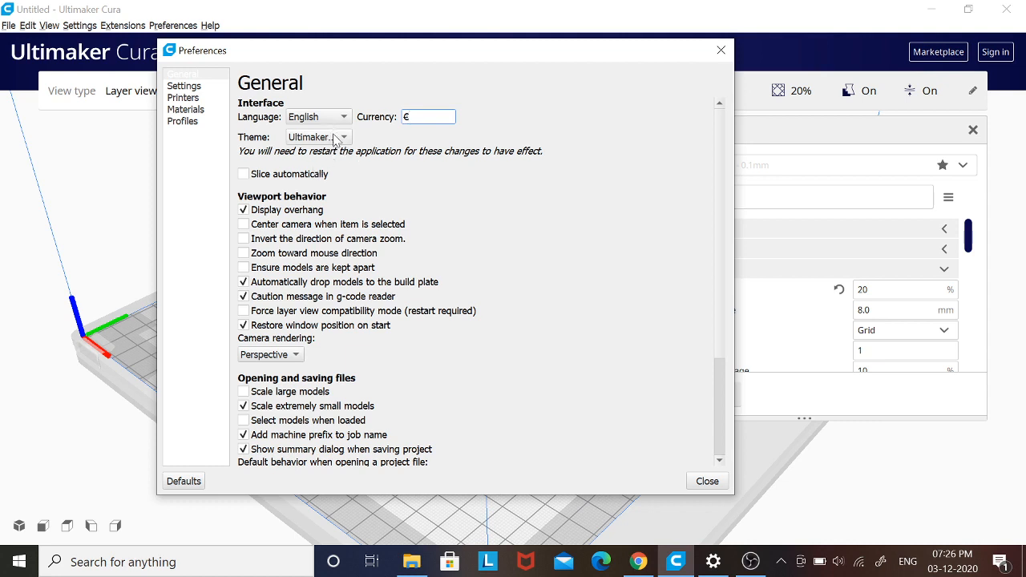
left_click(245, 175)
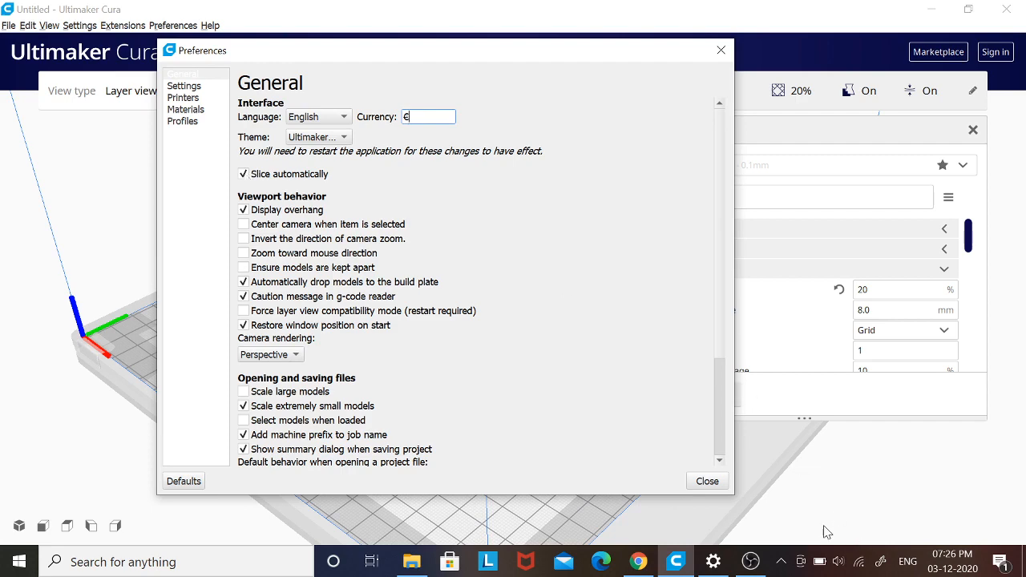
left_click(708, 483)
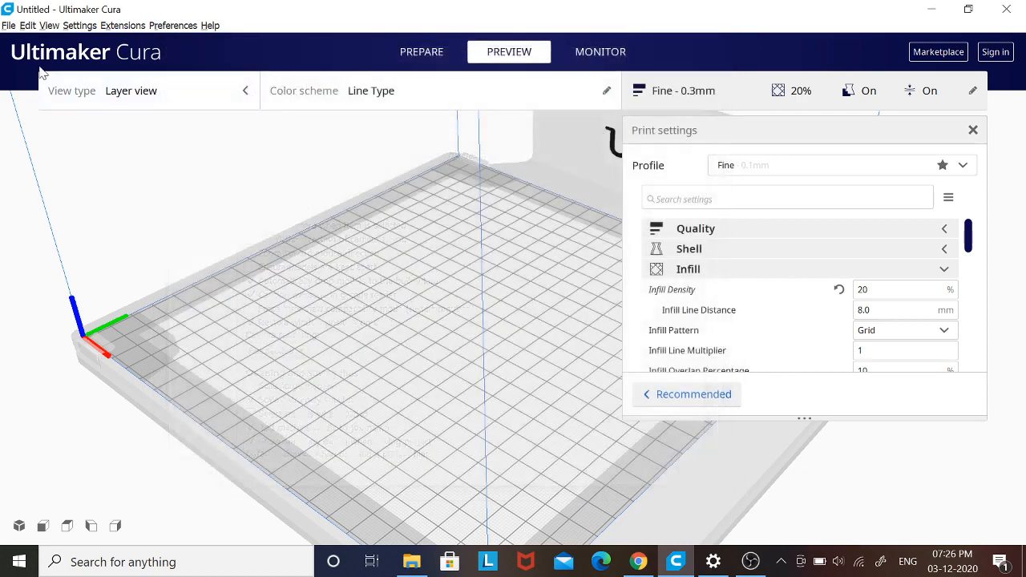
- Load the DD007 model in the Prepare stage and set the infill density to 50%
left_click(410, 51)
left_click(56, 90)
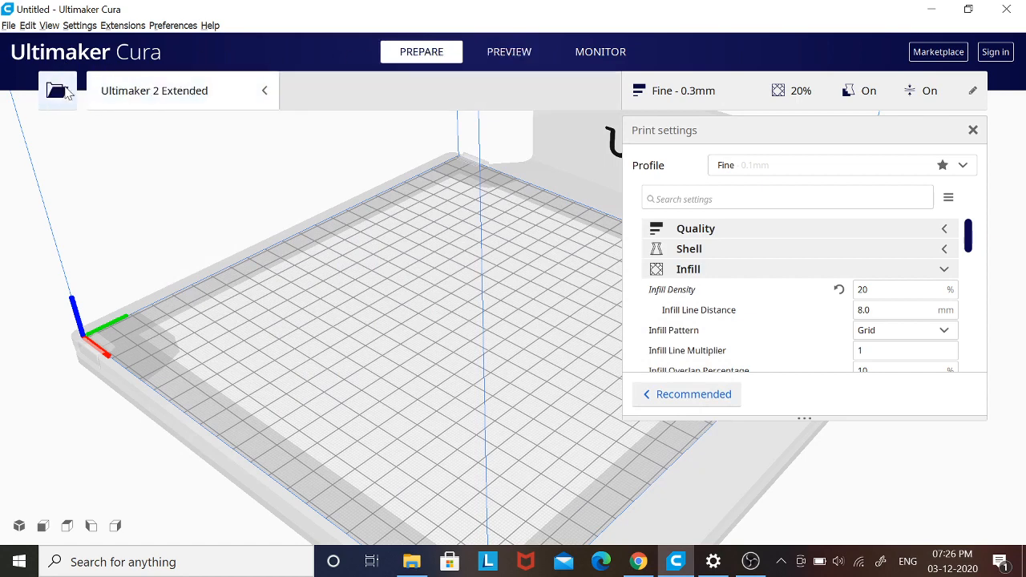
double_click(428, 183)
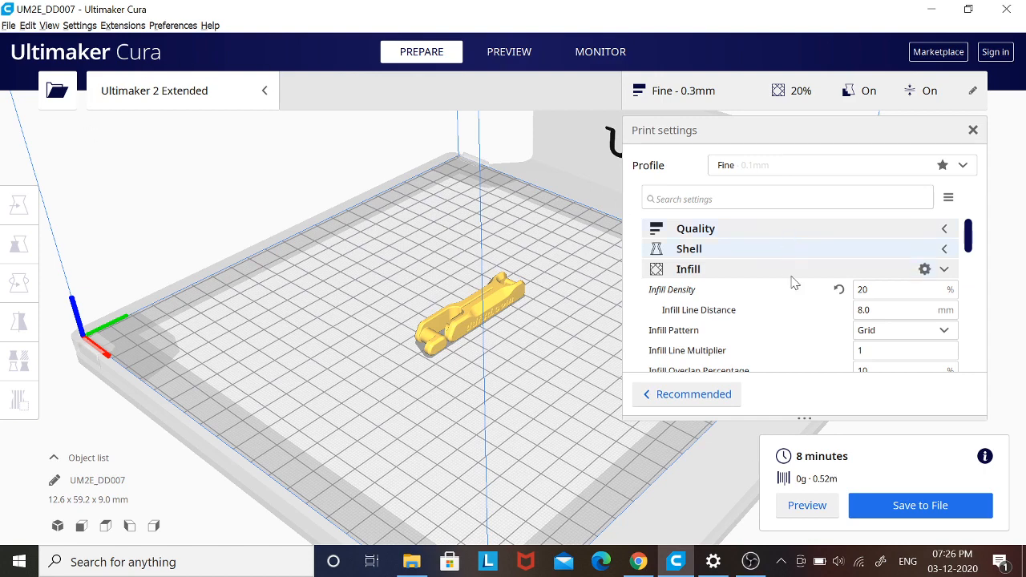
left_click(882, 289)
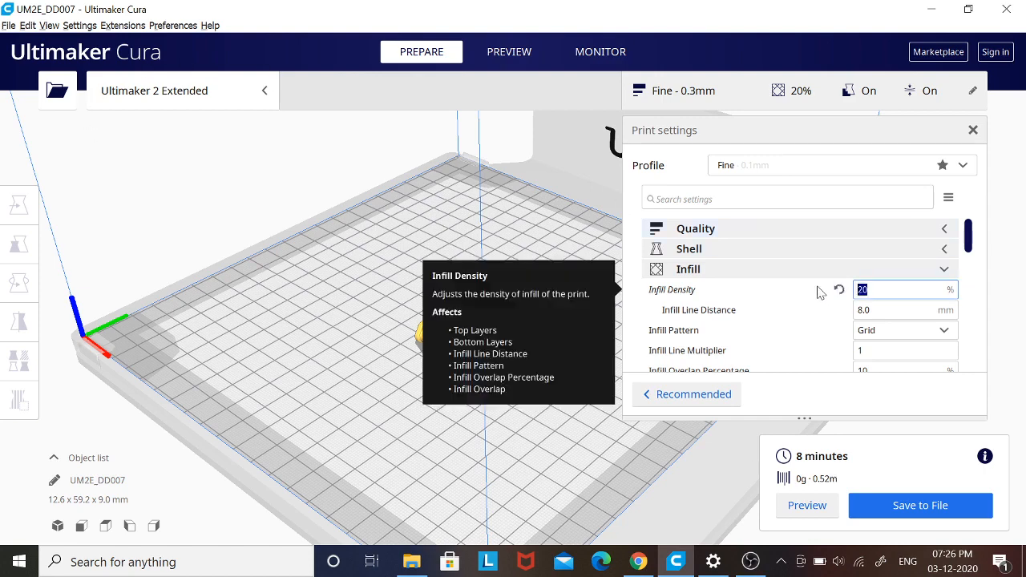
type("50")
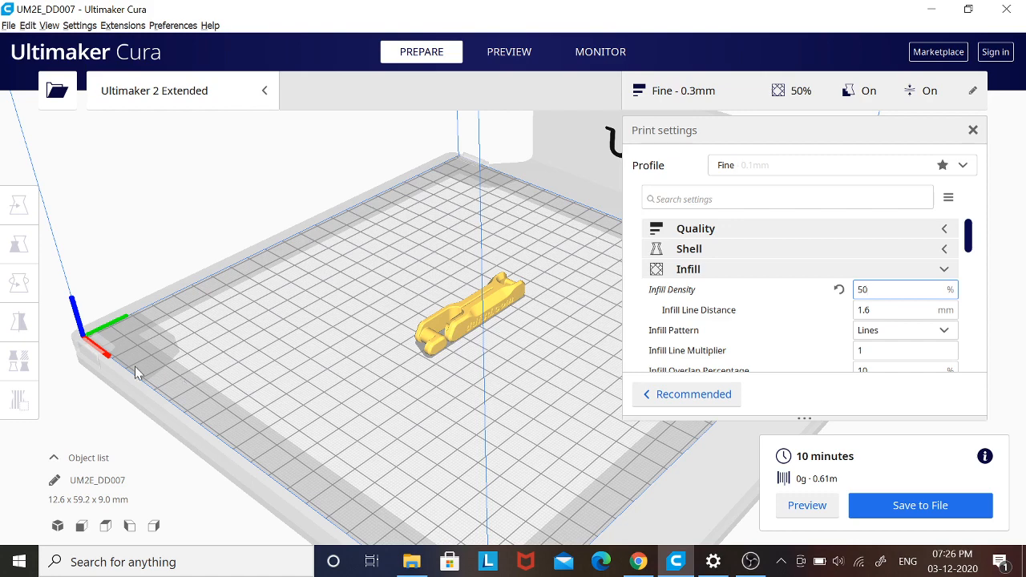
- Reopen the General preferences and disable automatic slicing
left_click(80, 25)
left_click(104, 74)
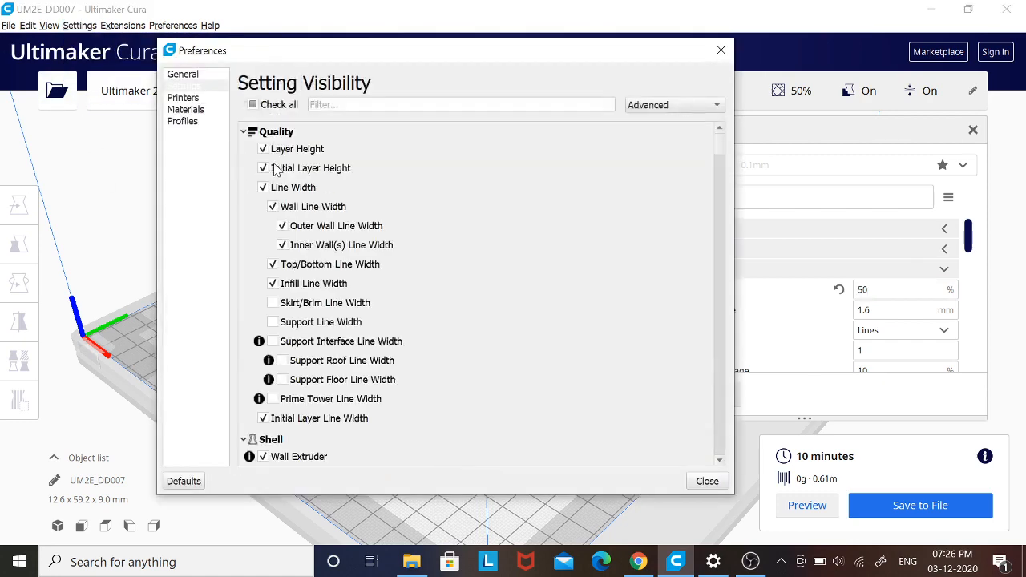
left_click(182, 74)
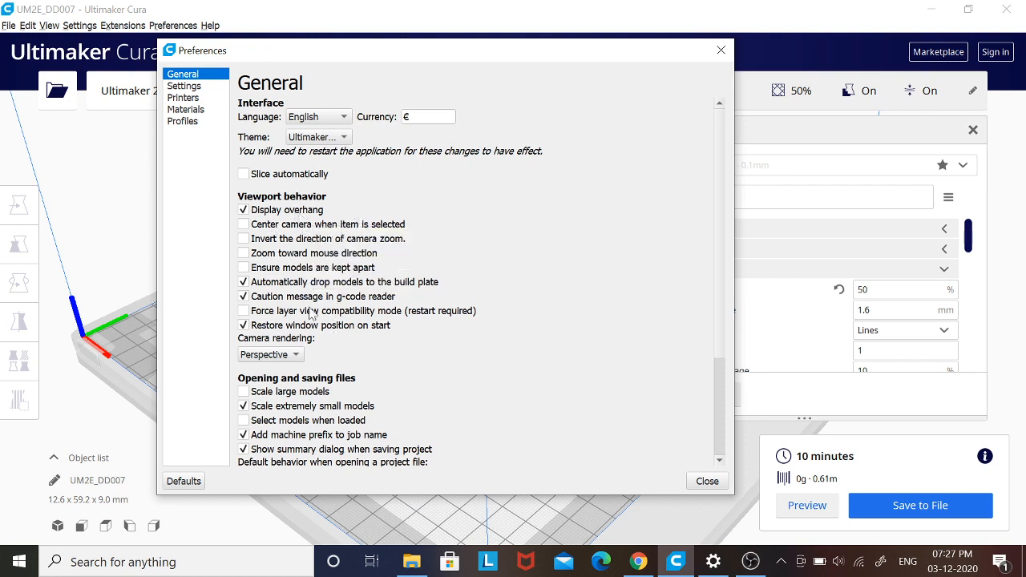
- Review the viewport behavior options and the default behavior choices for opening project files in the General preferences
mouse_move(267, 210)
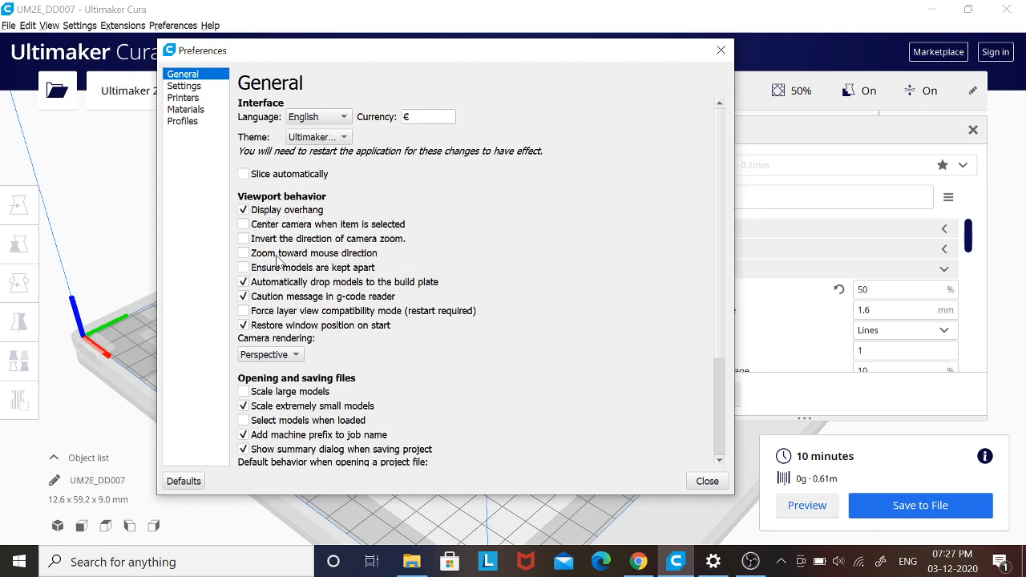
mouse_move(307, 246)
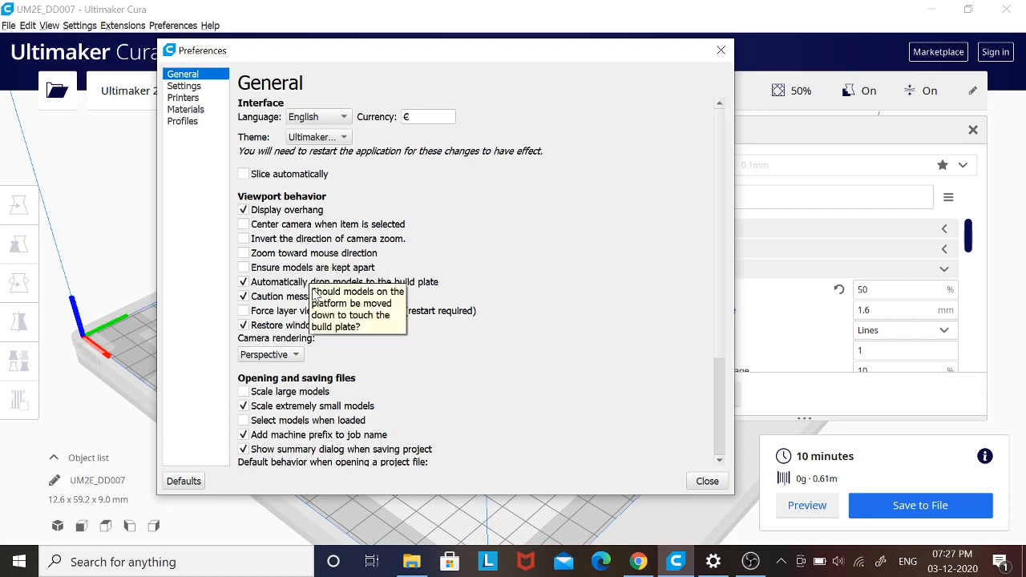
scroll(720, 321, "down", 3)
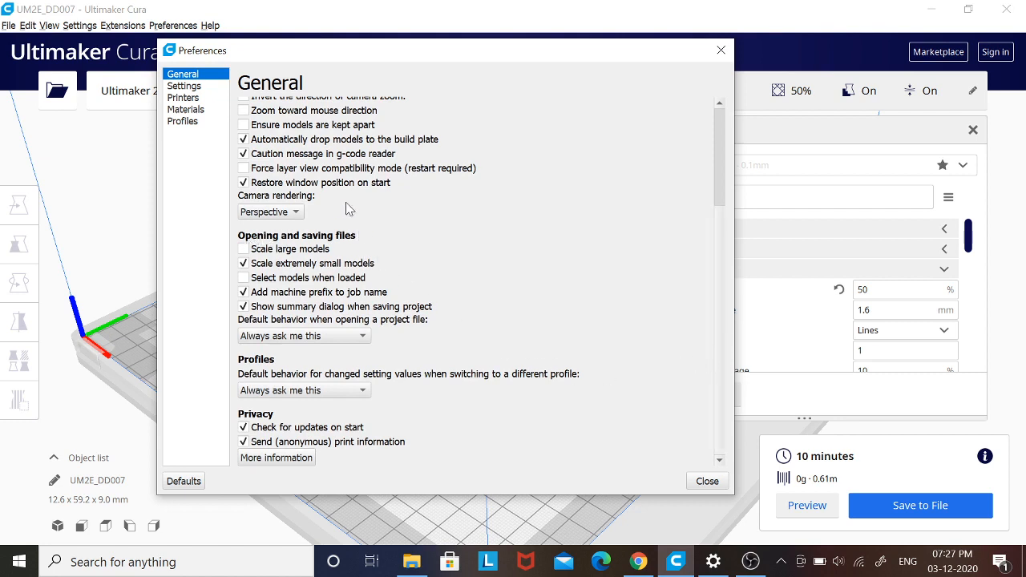
left_click(318, 338)
left_click(325, 337)
scroll(297, 287, "up", 2)
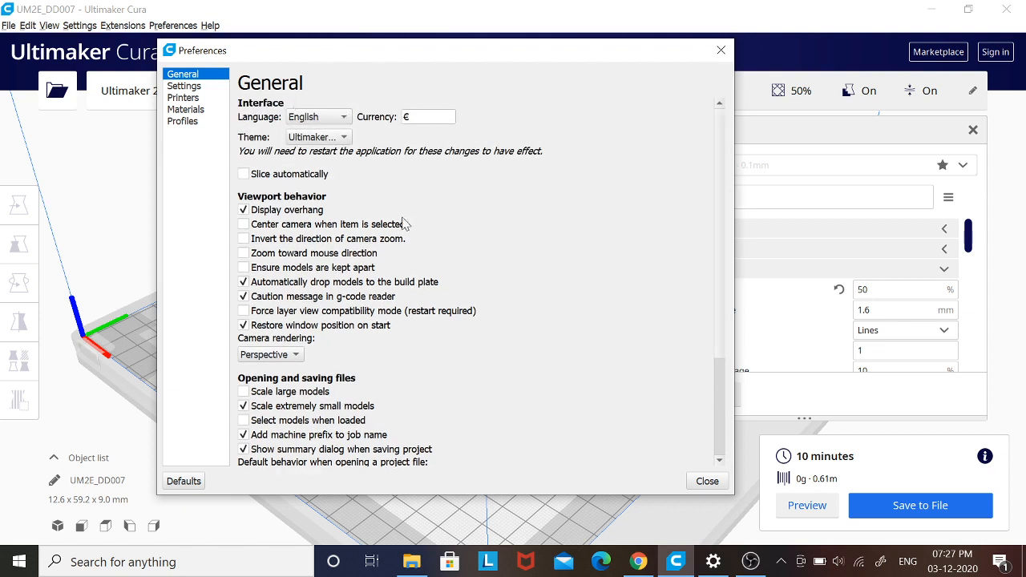
mouse_move(404, 223)
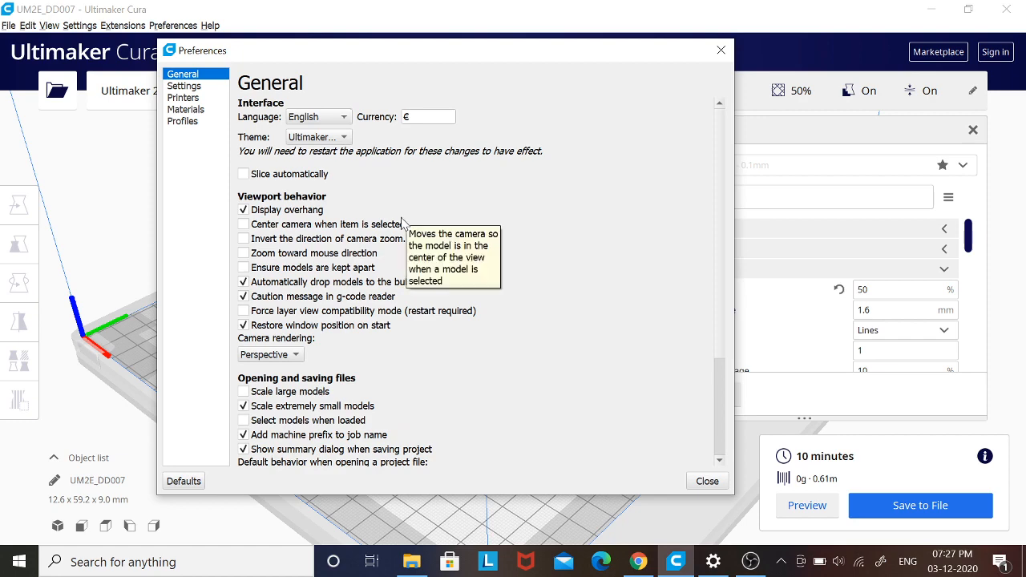
- Switch the setting visibility preset to Basic, with the preferences dialog moved clear of the print settings
left_click(185, 87)
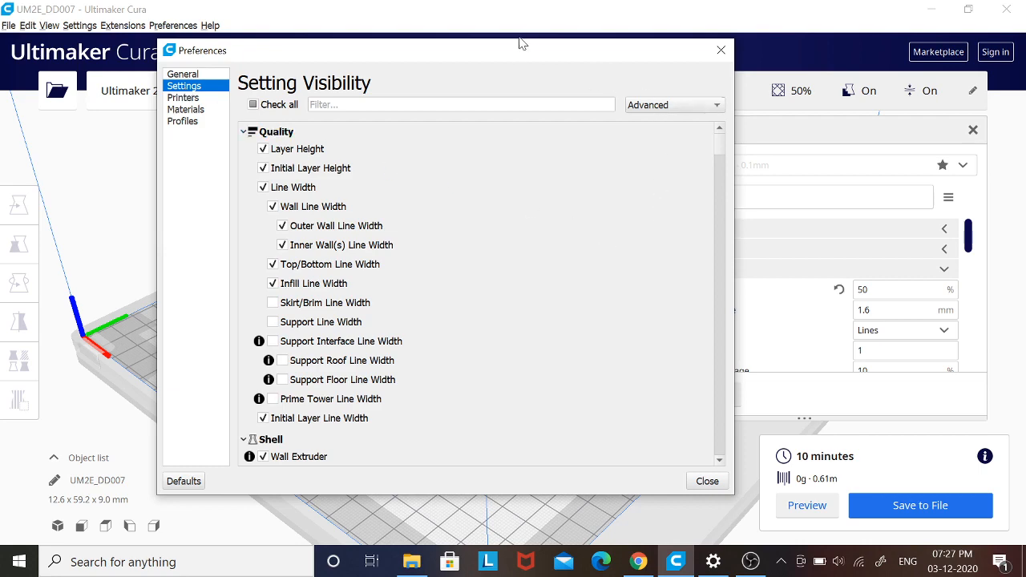
left_click_drag(521, 45, 395, 41)
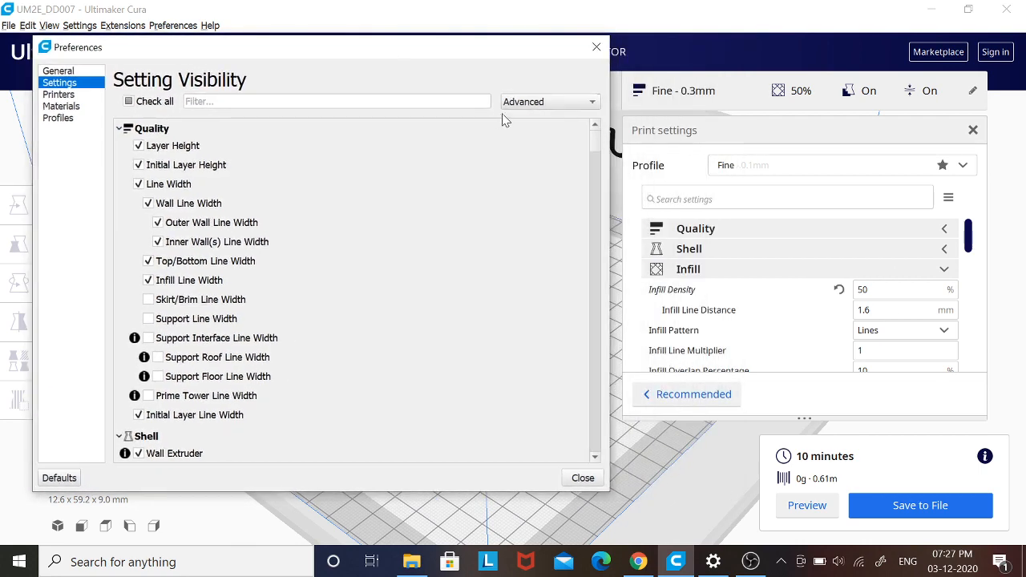
left_click(543, 103)
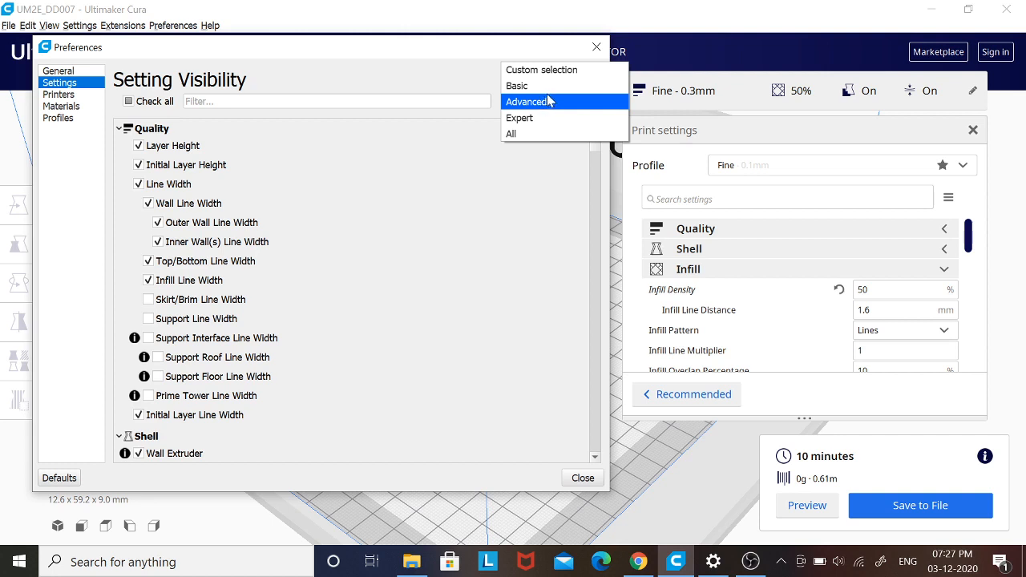
left_click(553, 89)
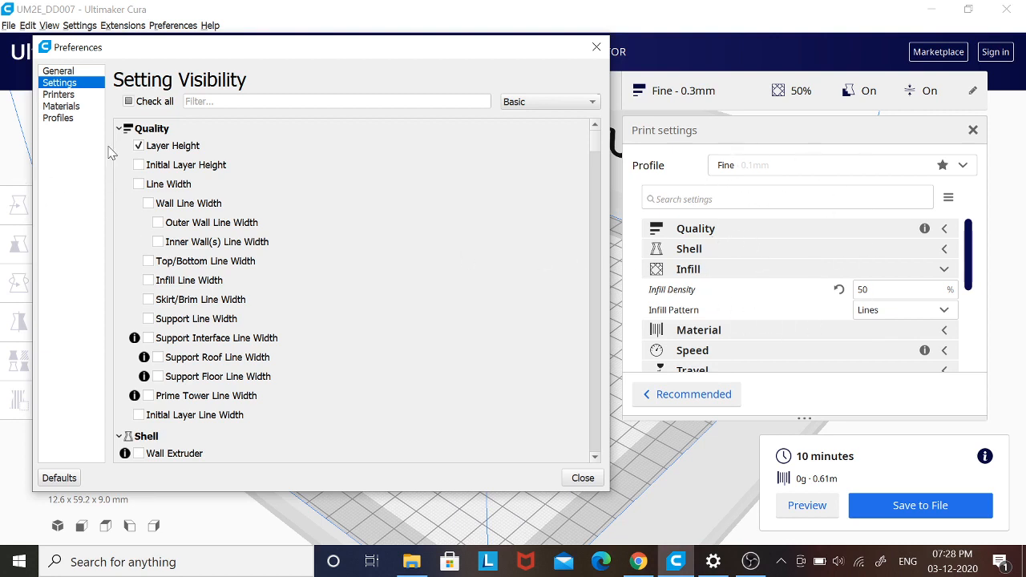
- Examine which quality, shell, infill and material settings the Basic preset shows, collapsing the Shell category
scroll(156, 408, "down", 5)
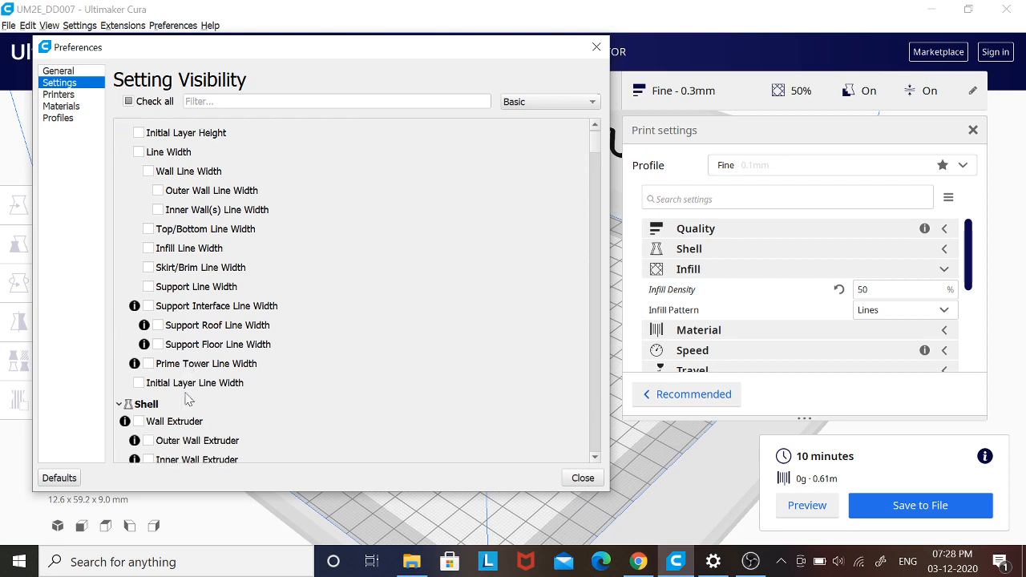
scroll(155, 403, "down", 2)
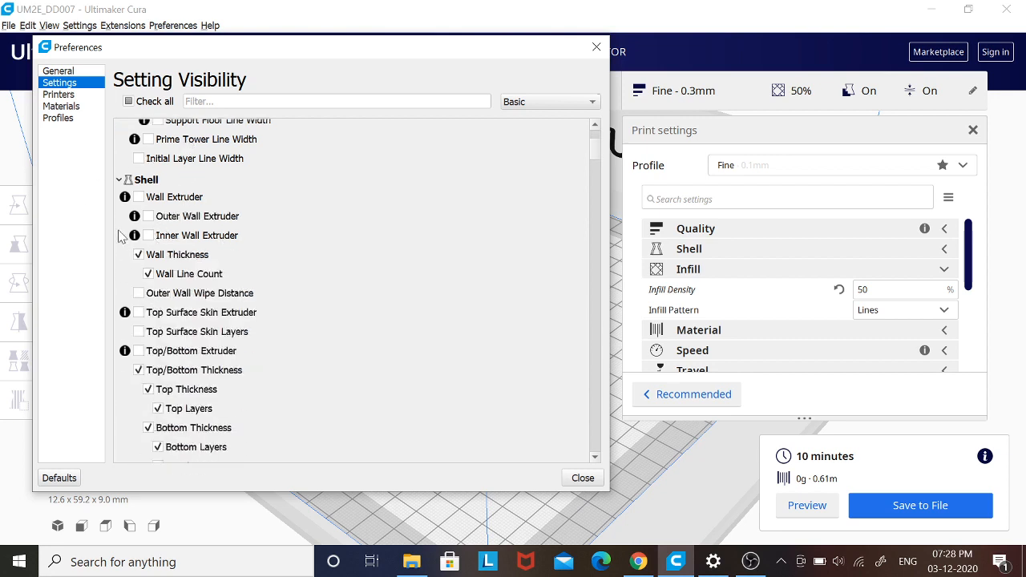
left_click(119, 180)
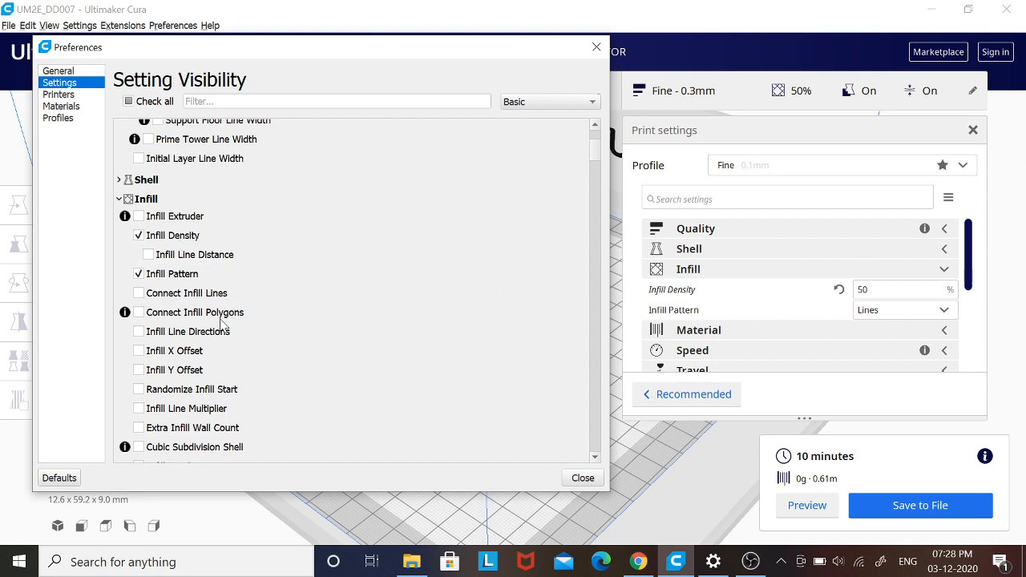
scroll(221, 327, "down", 8)
scroll(215, 350, "down", 9)
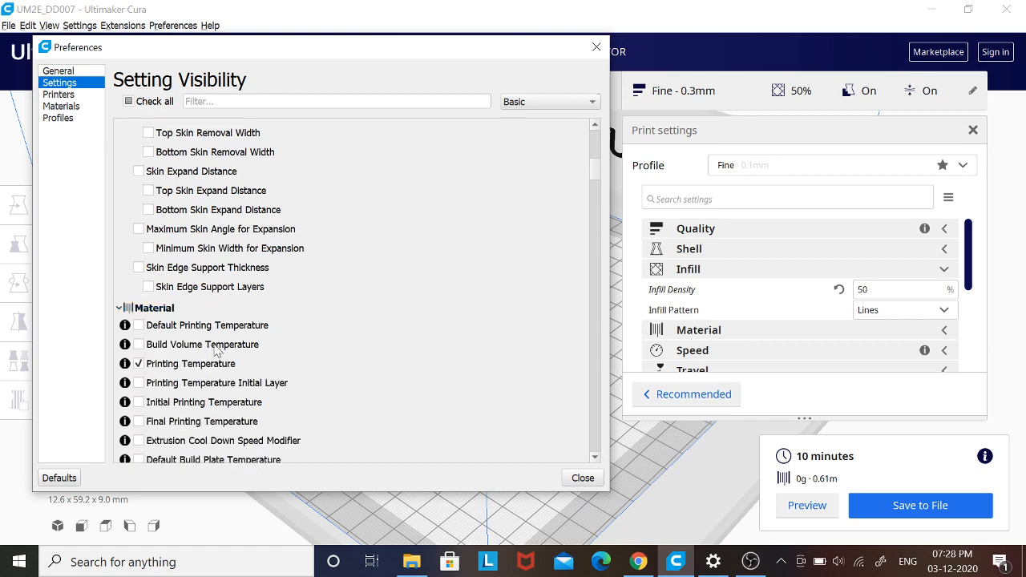
scroll(215, 350, "down", 14)
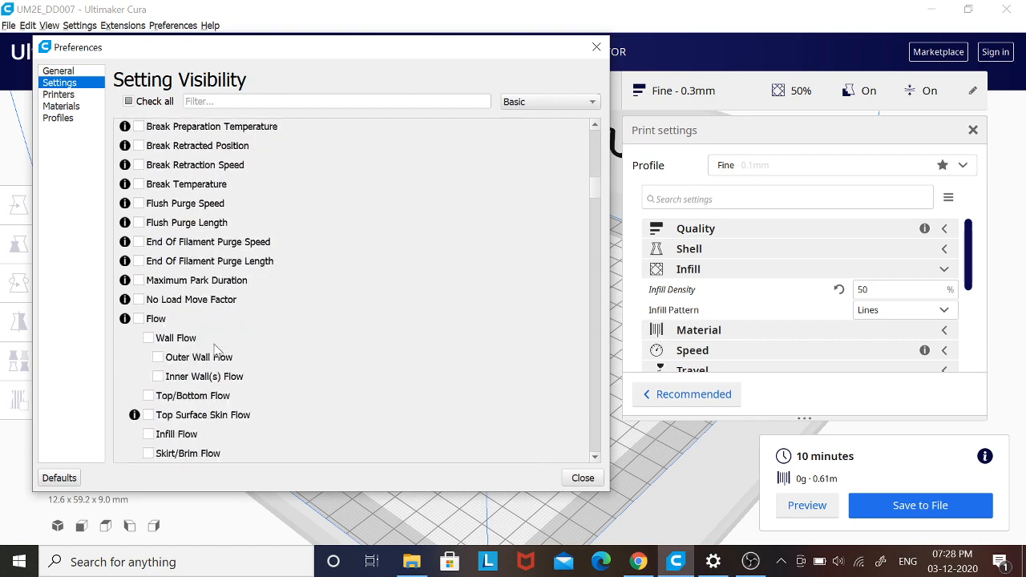
- Switch the setting visibility preset to Advanced and look through the speed, material and infill settings it enables
scroll(215, 350, "down", 1)
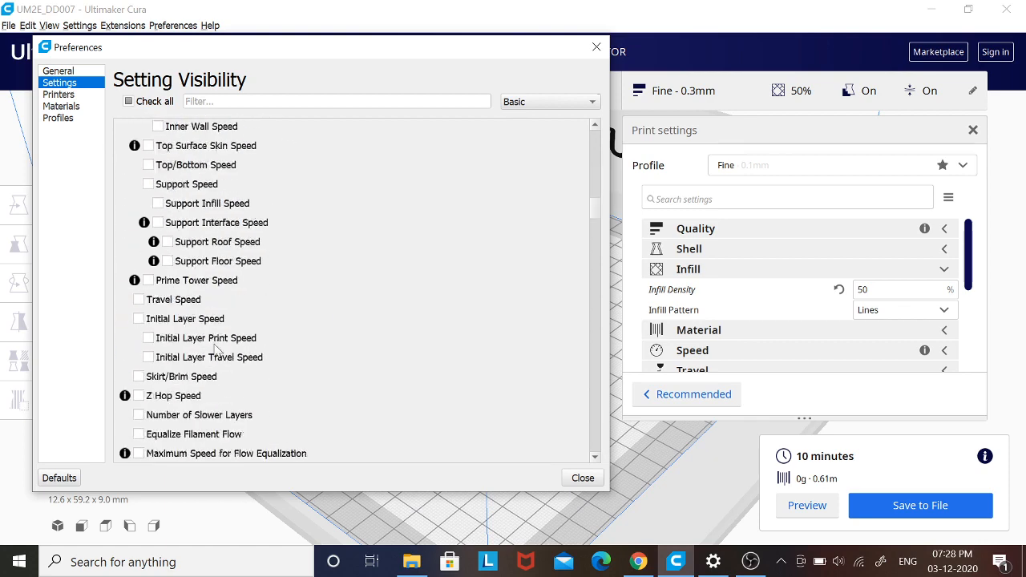
scroll(215, 350, "down", 1)
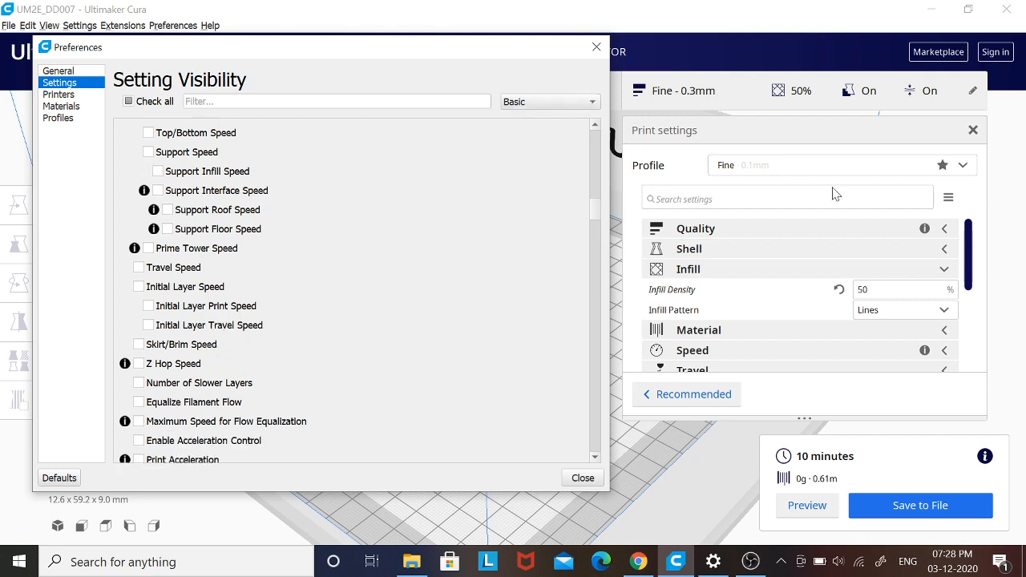
left_click(535, 108)
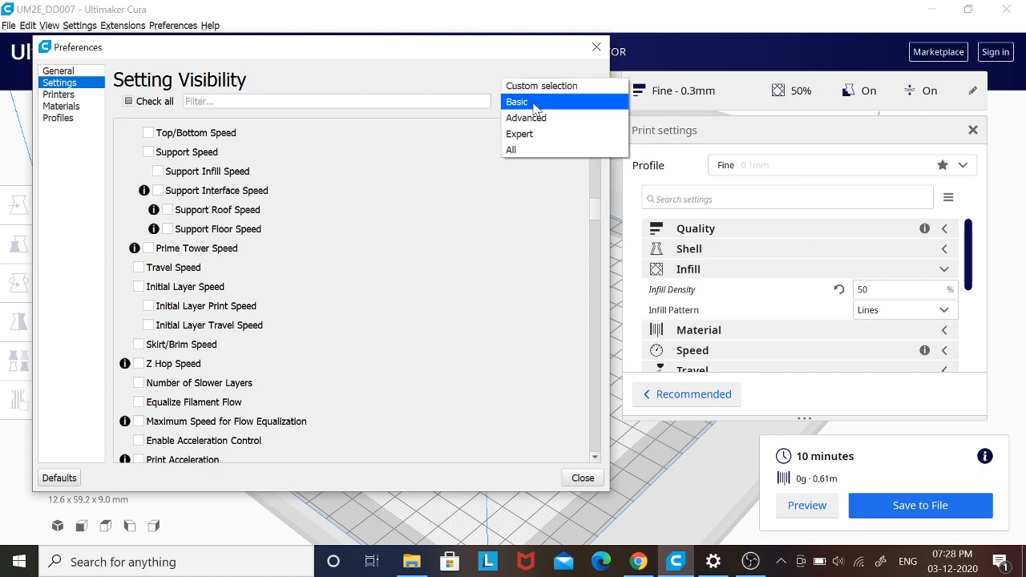
left_click(533, 120)
scroll(218, 405, "up", 5)
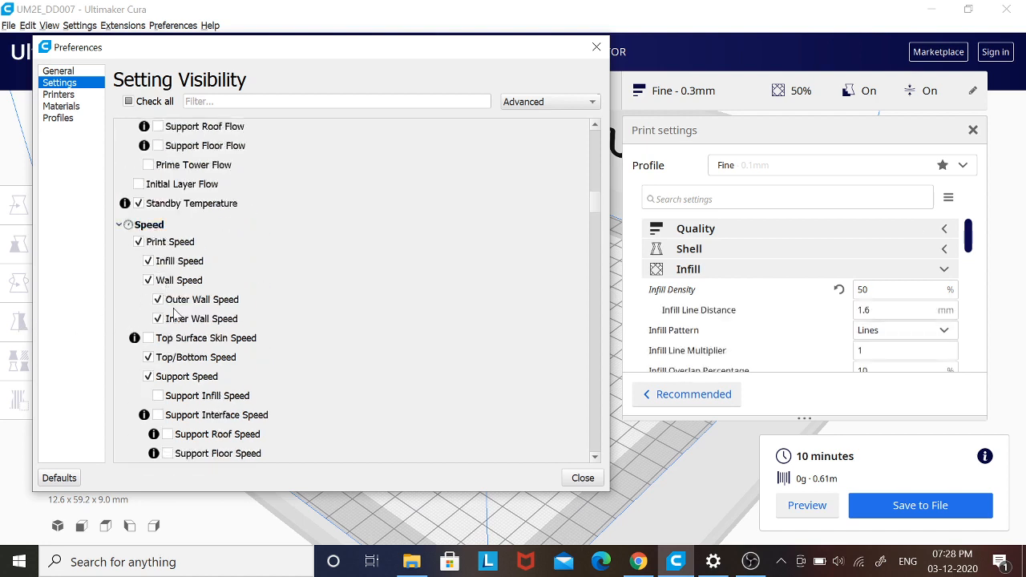
scroll(232, 303, "up", 15)
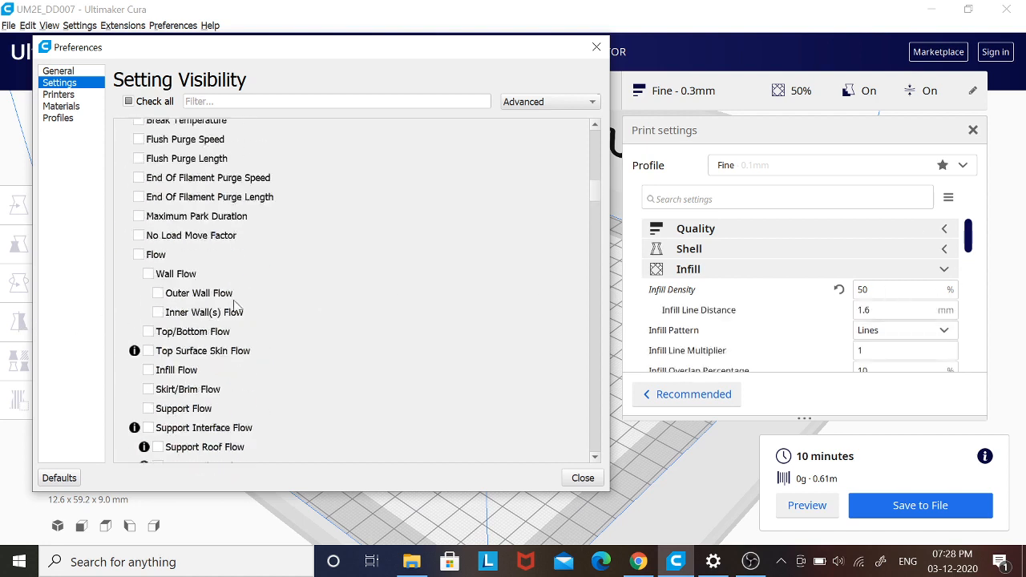
scroll(237, 307, "up", 4)
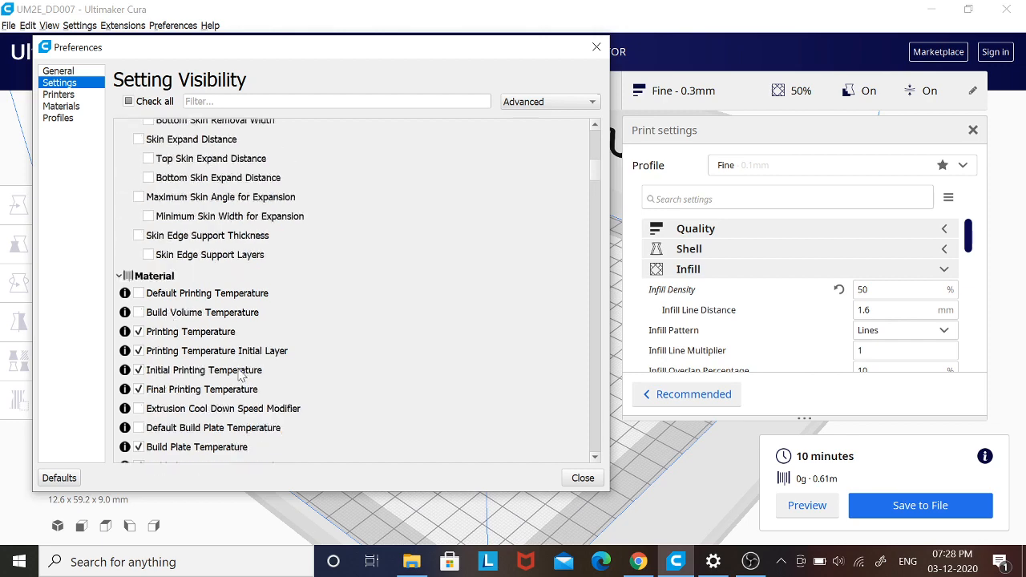
scroll(185, 384, "up", 6)
scroll(185, 383, "up", 2)
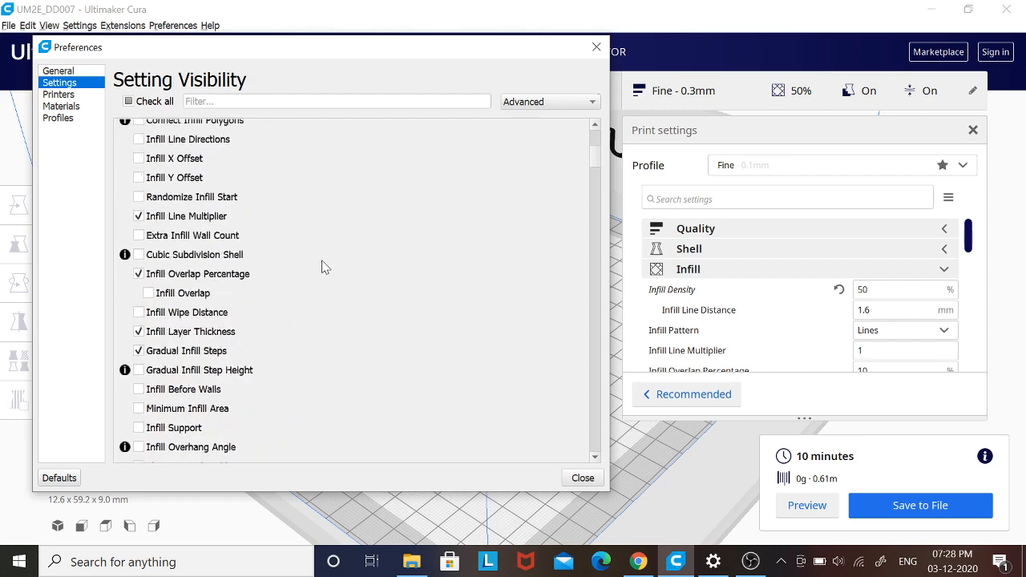
scroll(323, 269, "up", 4)
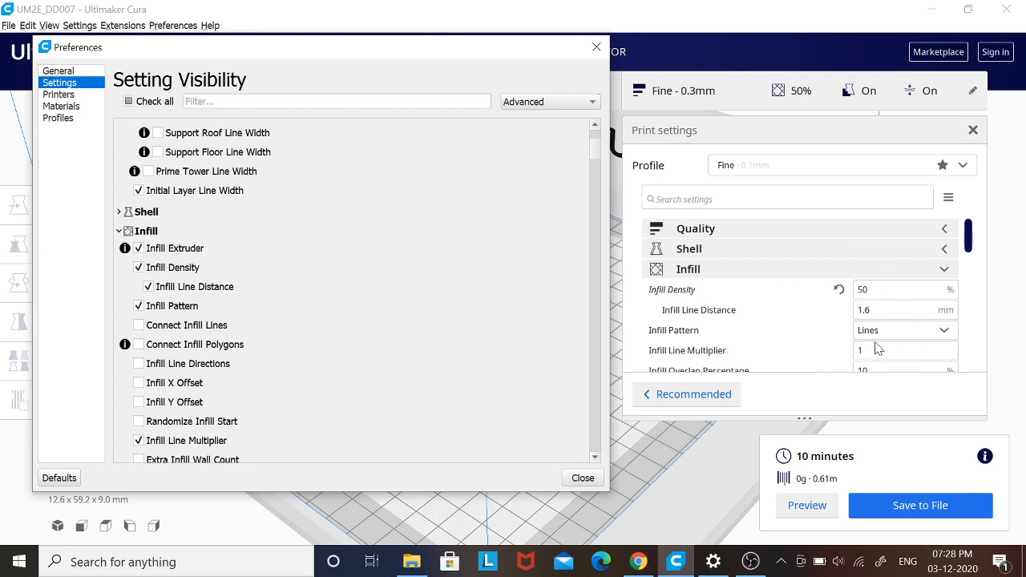
- Change the setting visibility preset to Expert and review its skin, material and speed settings
left_click(574, 102)
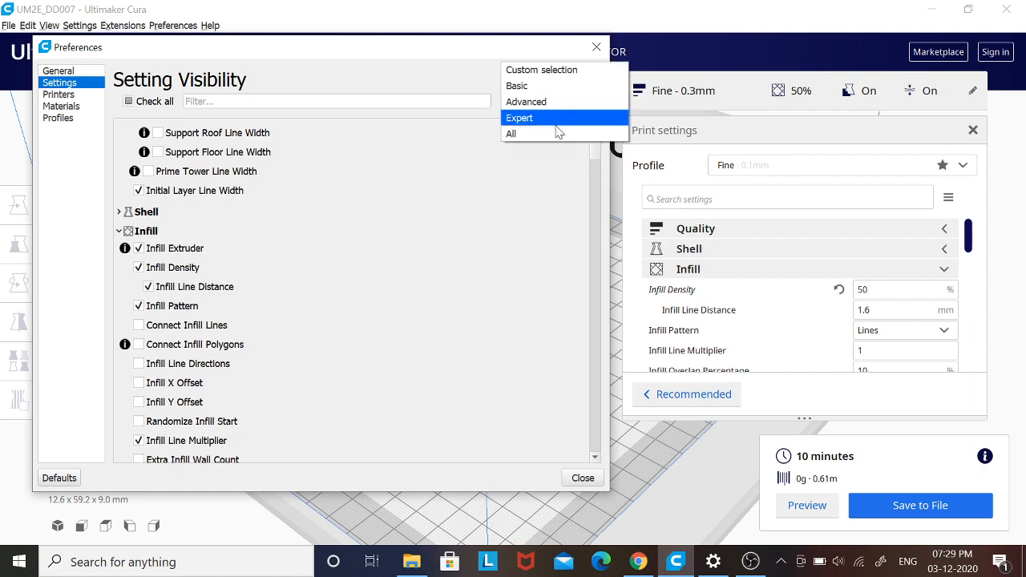
left_click(555, 126)
scroll(412, 366, "down", 10)
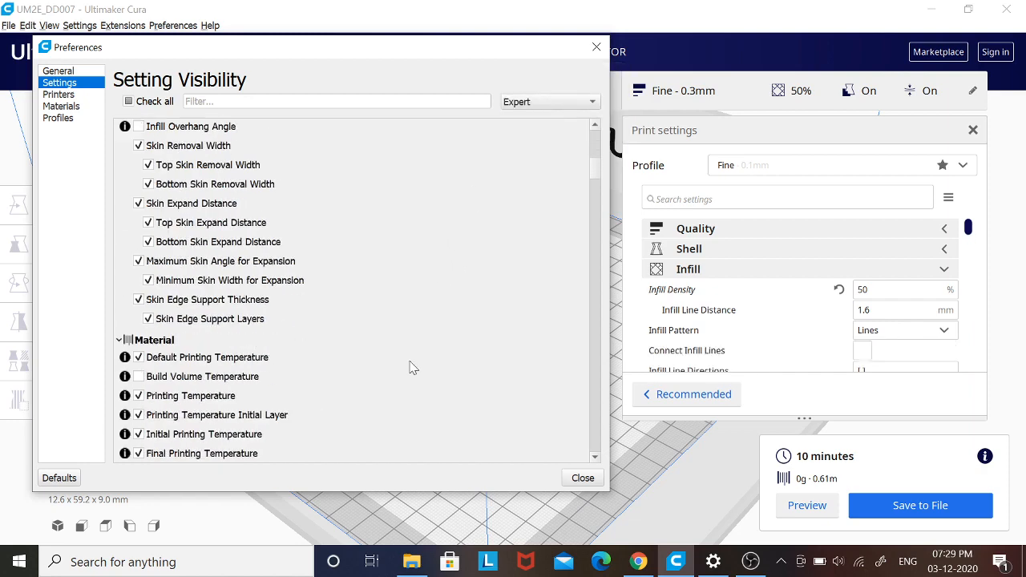
scroll(412, 367, "down", 12)
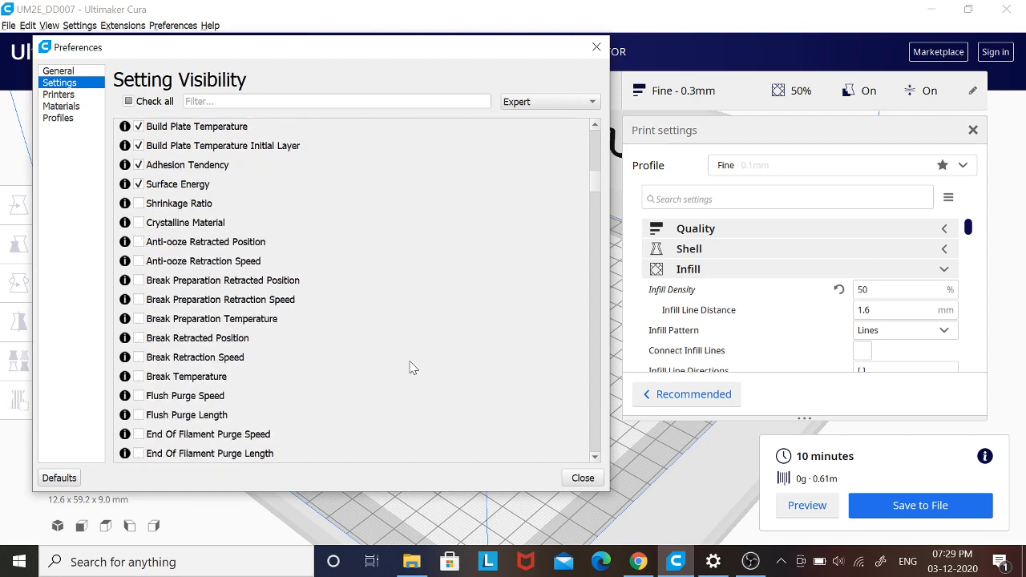
scroll(412, 367, "down", 10)
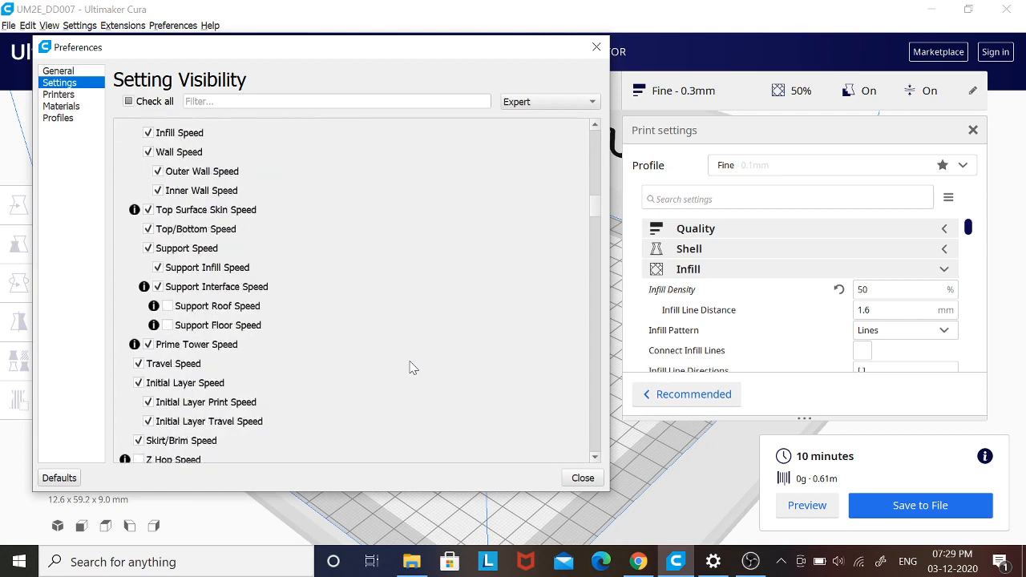
scroll(412, 366, "up", 8)
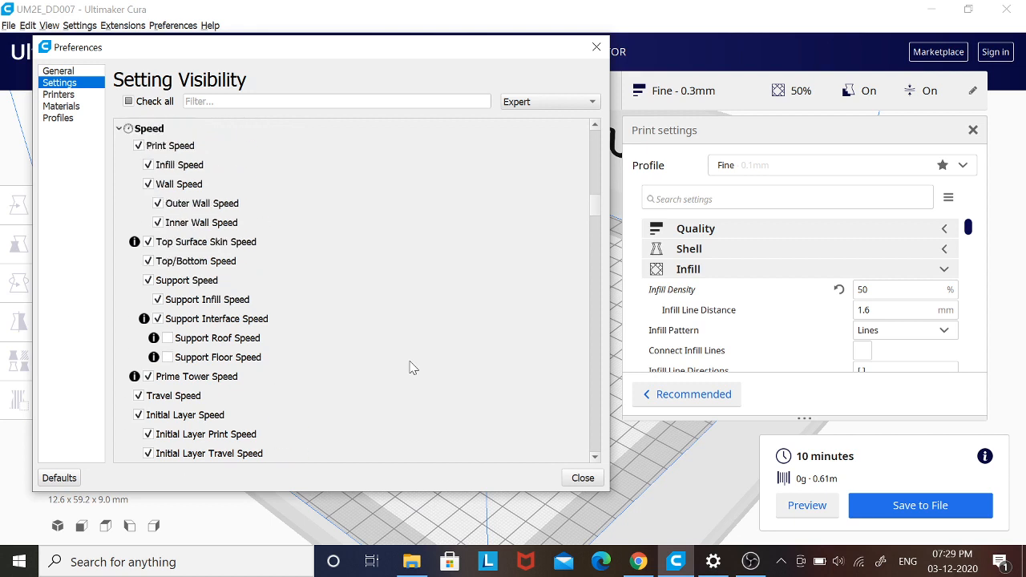
- Try the All setting visibility preset, look over its list, and switch back to Basic
left_click(529, 101)
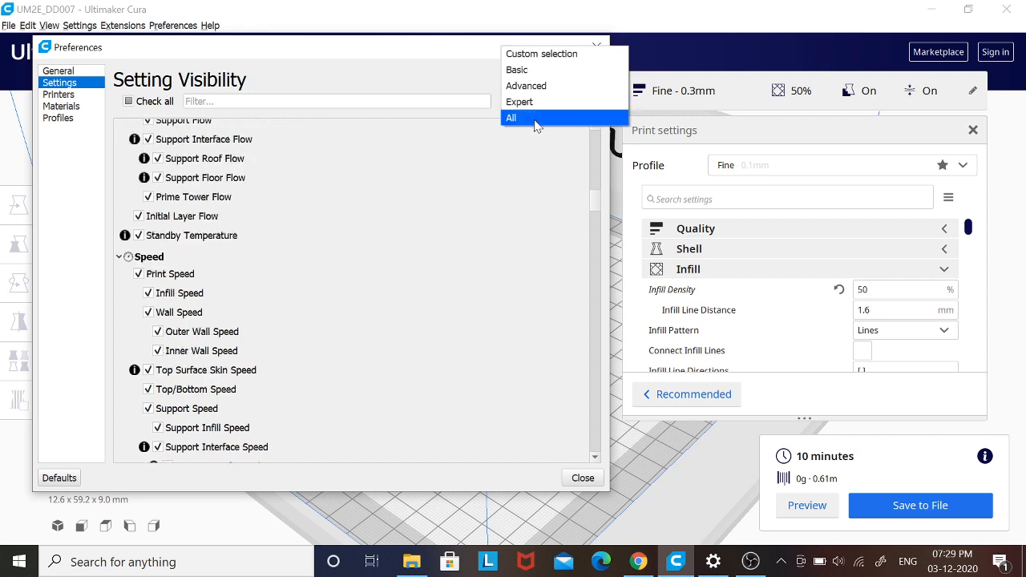
left_click(534, 122)
scroll(401, 304, "up", 5)
scroll(399, 314, "up", 3)
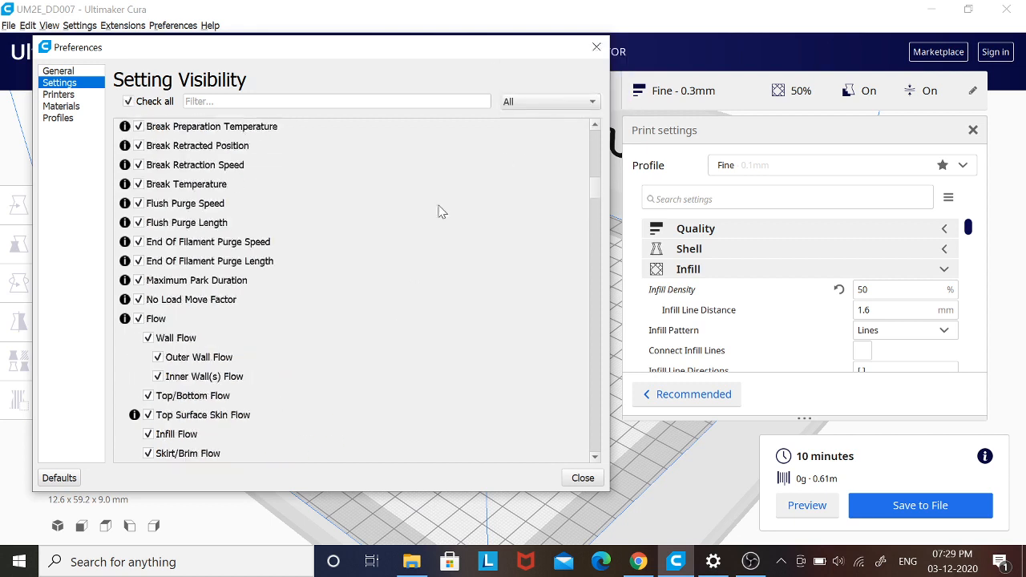
left_click(548, 102)
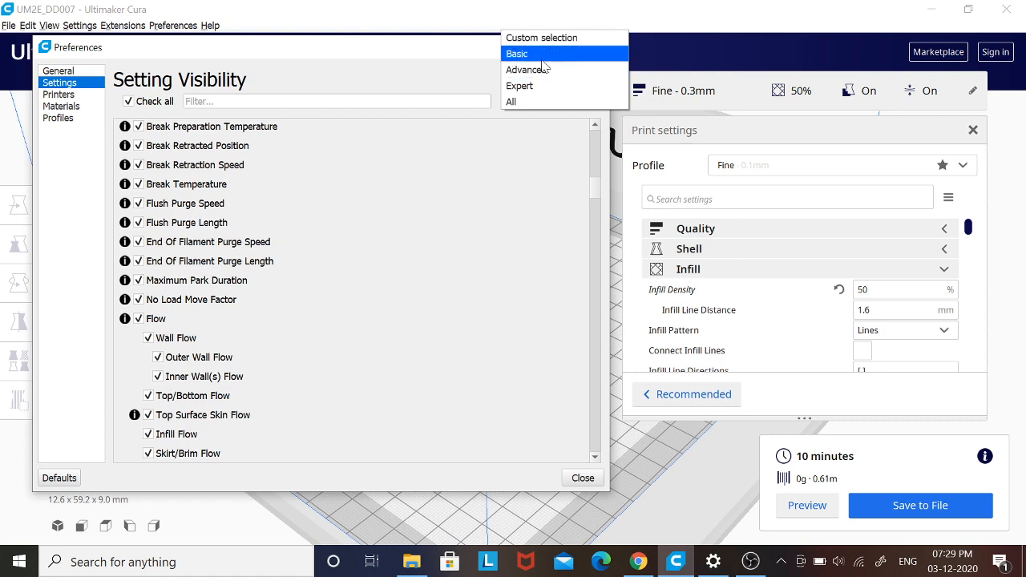
left_click(542, 61)
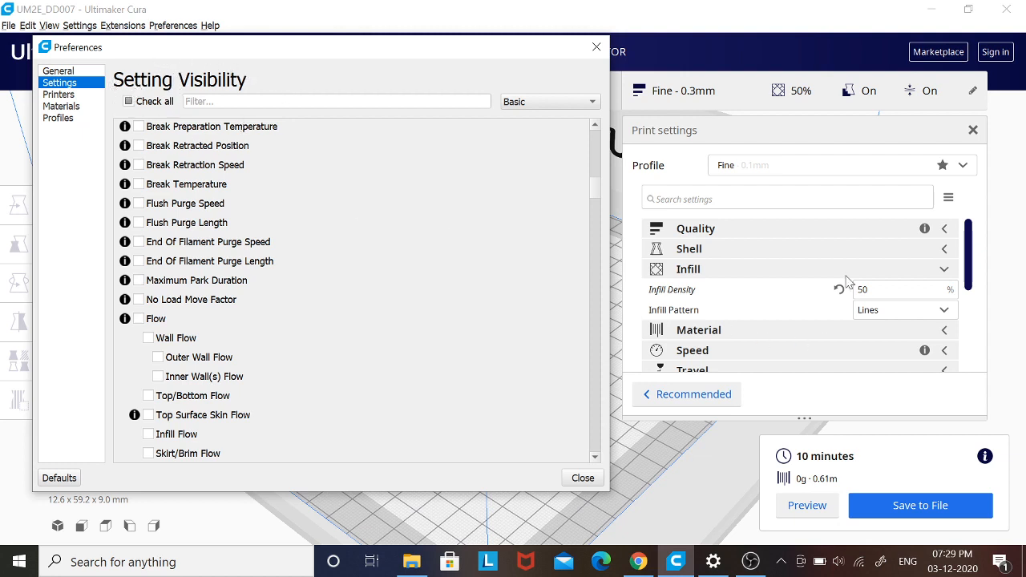
- Remove the Ultimaker 3 from the local printers in the Printers preferences
left_click(57, 94)
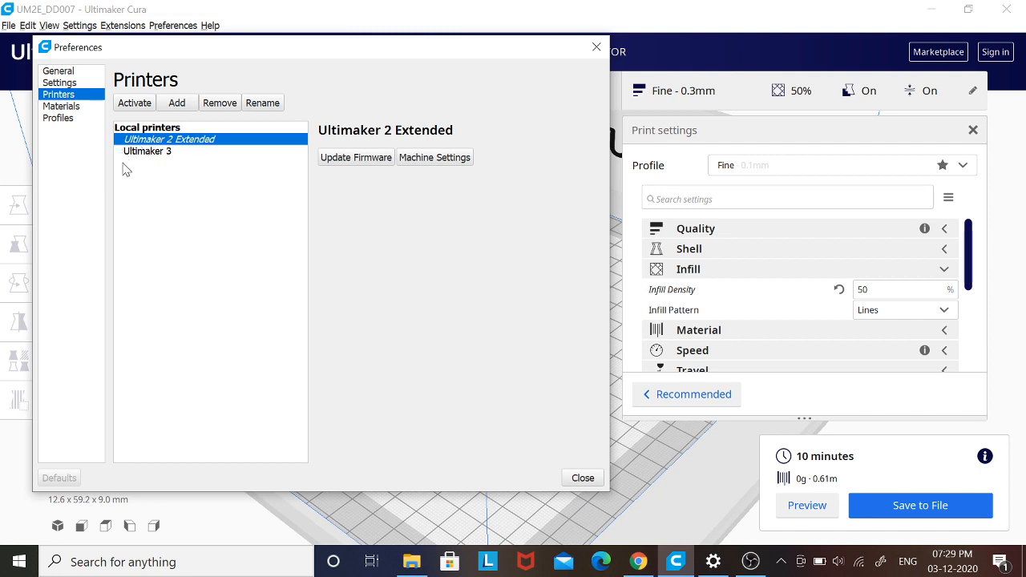
left_click(164, 153)
left_click(220, 103)
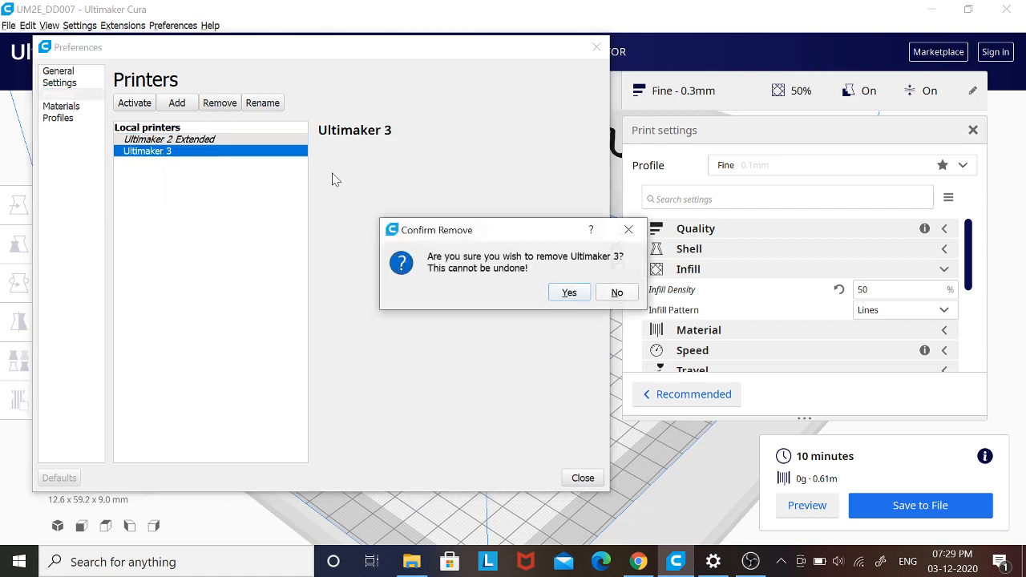
left_click(570, 291)
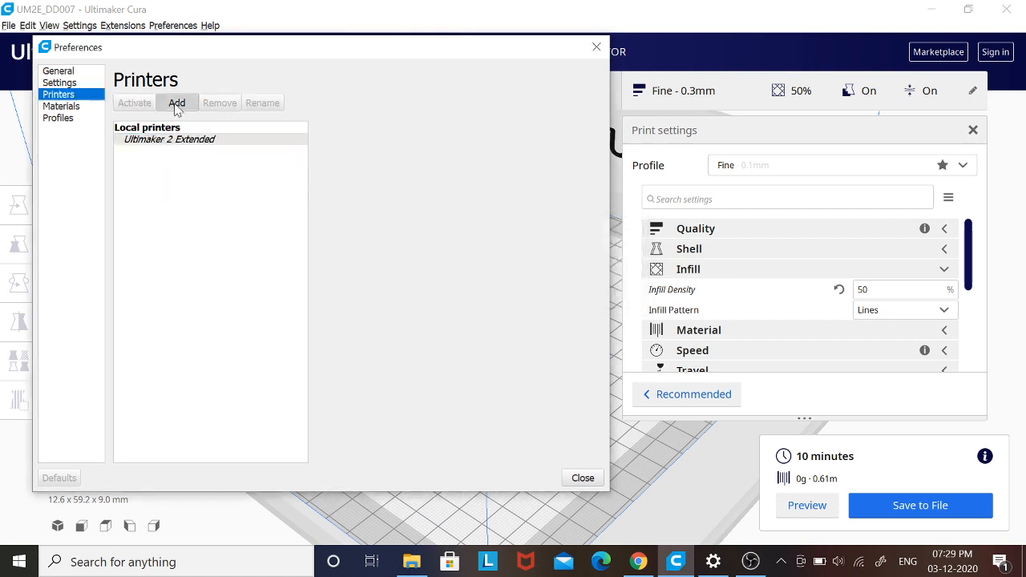
- Browse the non-networked printer models and brands available for adding, and leave without adding a printer
left_click(176, 103)
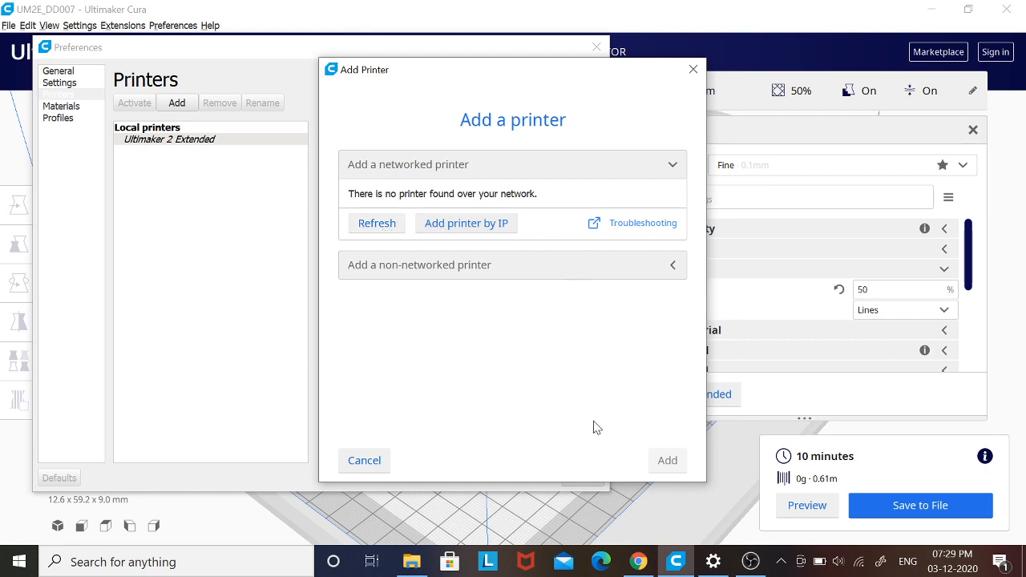
left_click(394, 268)
scroll(525, 316, "down", 3)
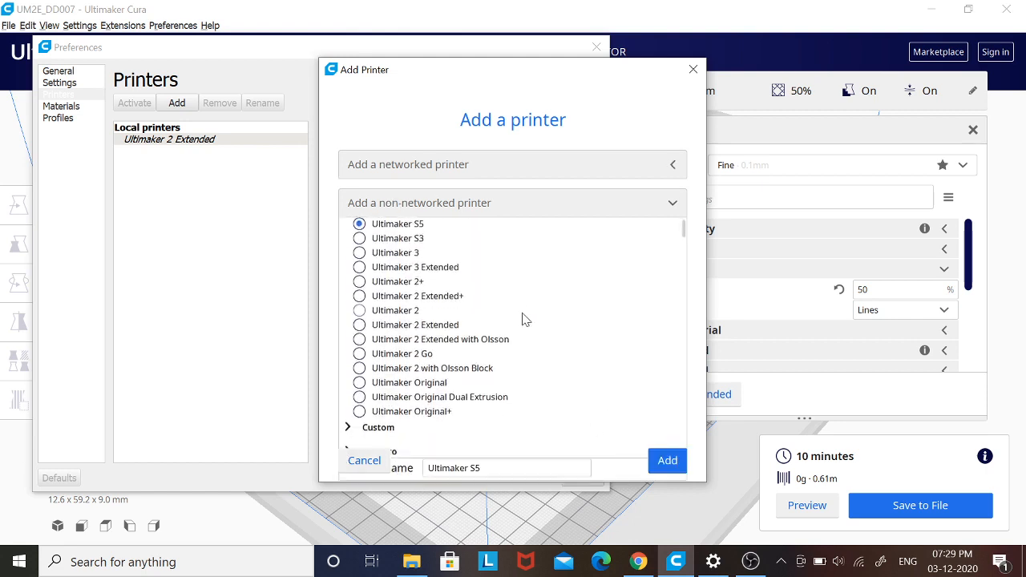
scroll(519, 391, "down", 5)
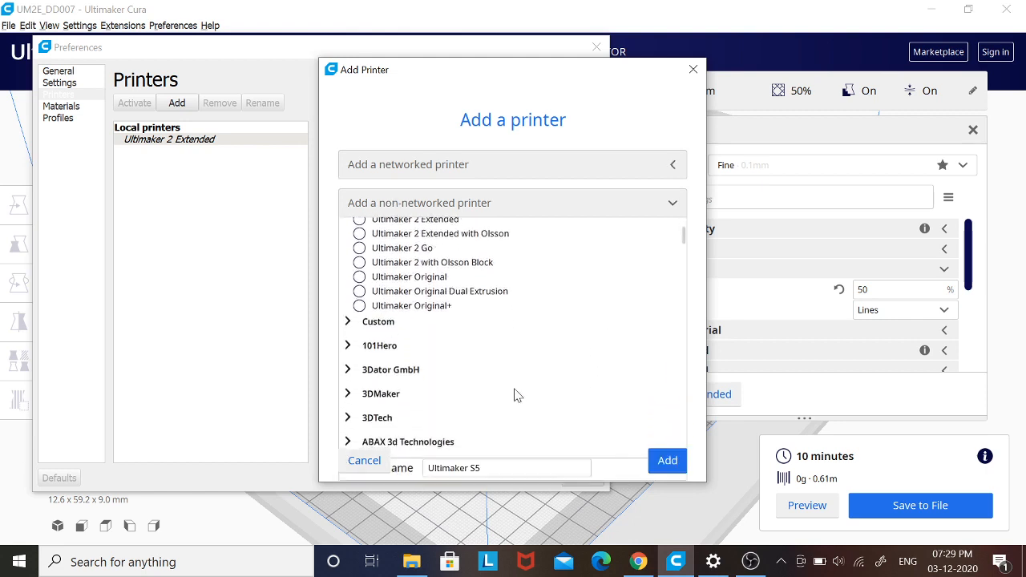
scroll(517, 394, "down", 6)
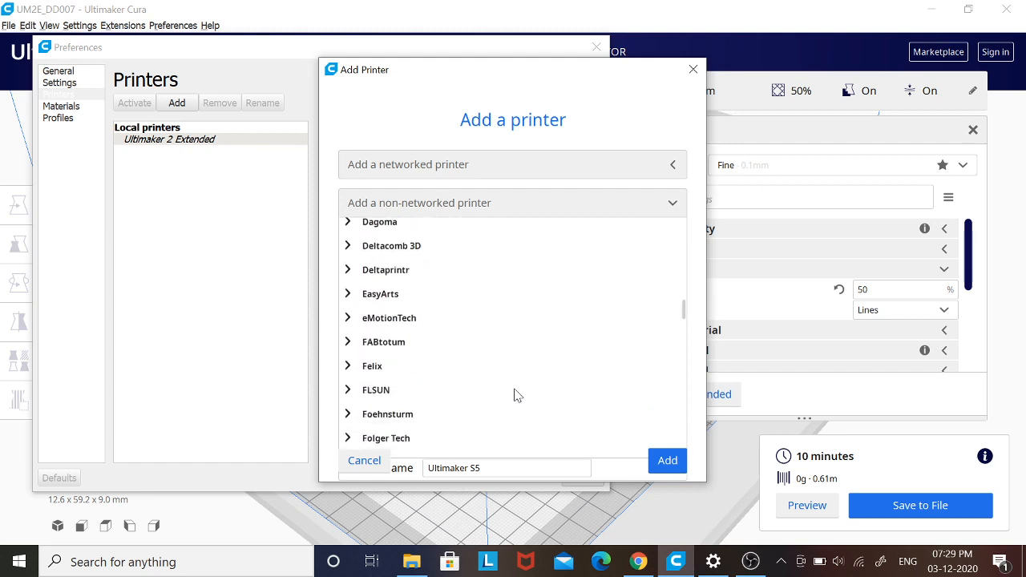
scroll(517, 394, "down", 5)
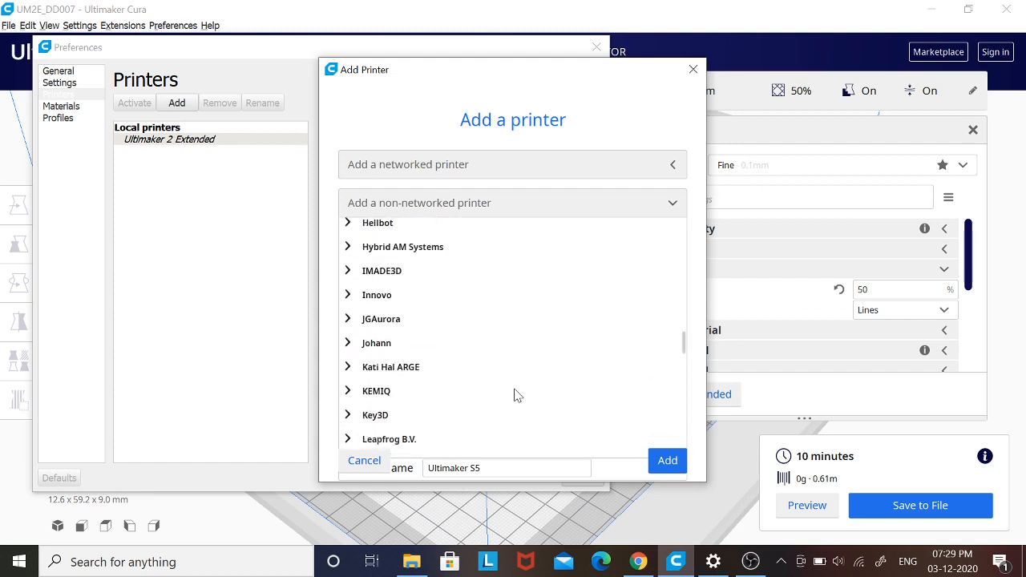
scroll(515, 392, "down", 1)
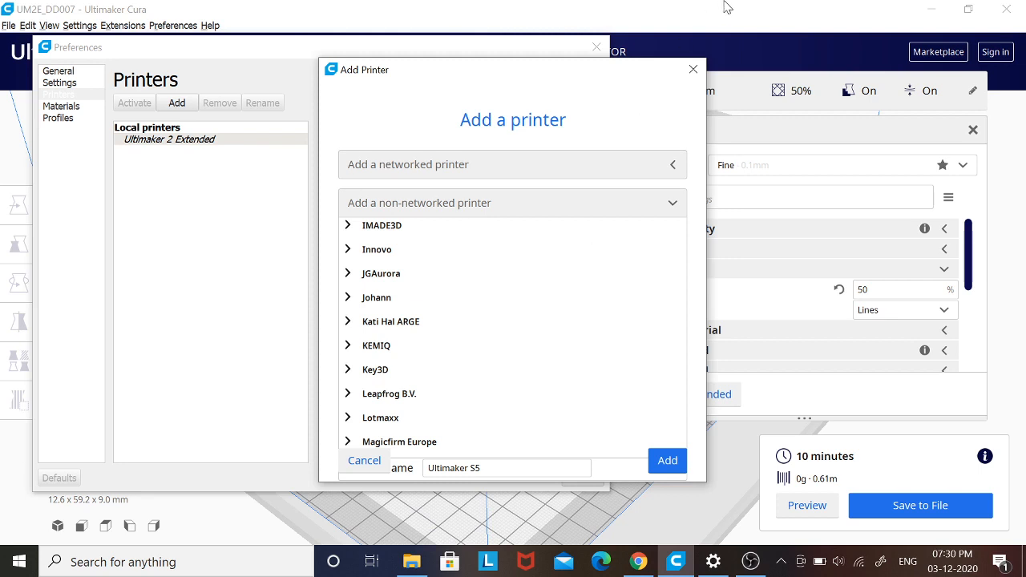
left_click(694, 71)
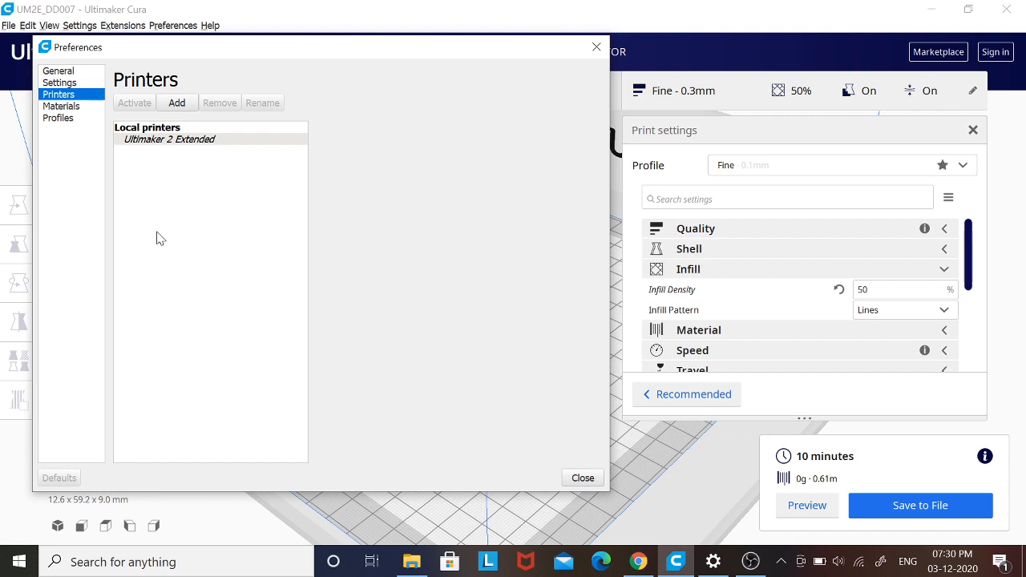
- Inspect the Favorites and Generic material groups in the Materials preferences
left_click(59, 107)
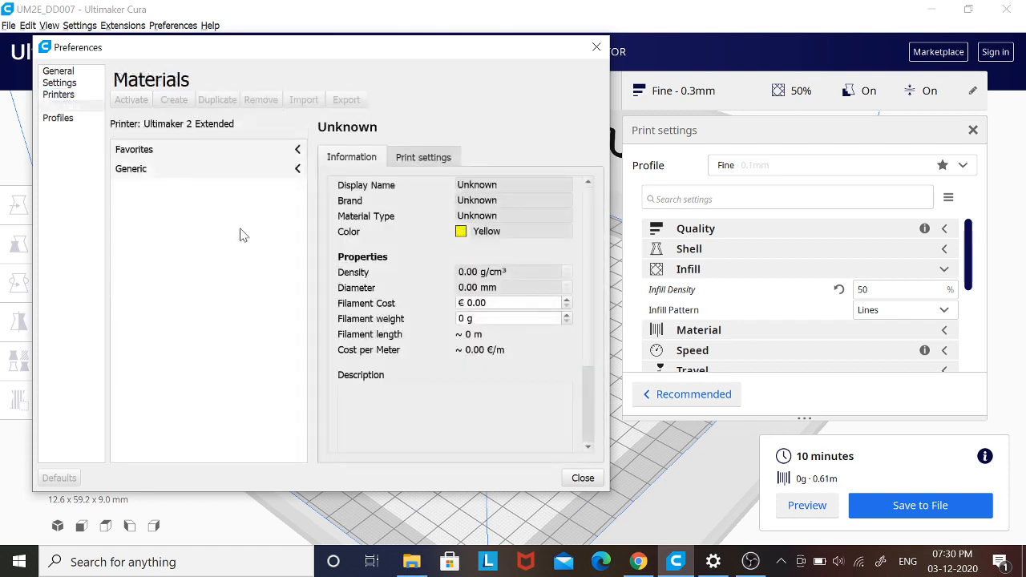
left_click(297, 150)
left_click(297, 169)
left_click(297, 150)
- Compare the global settings of the Extra Fine, Fine, Normal and Draft profiles in the Profiles preferences
left_click(57, 120)
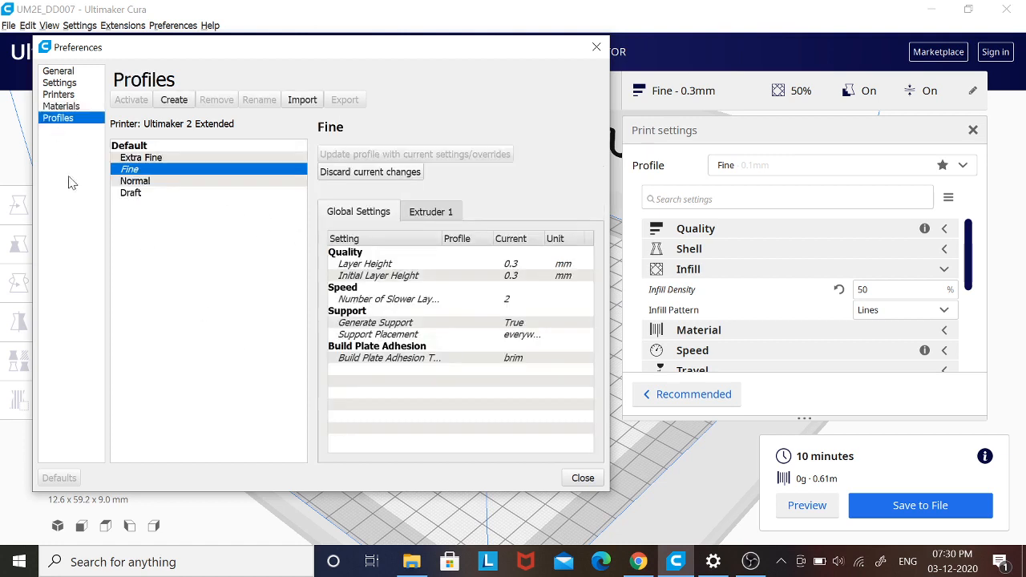
left_click(136, 159)
left_click(140, 170)
left_click(146, 182)
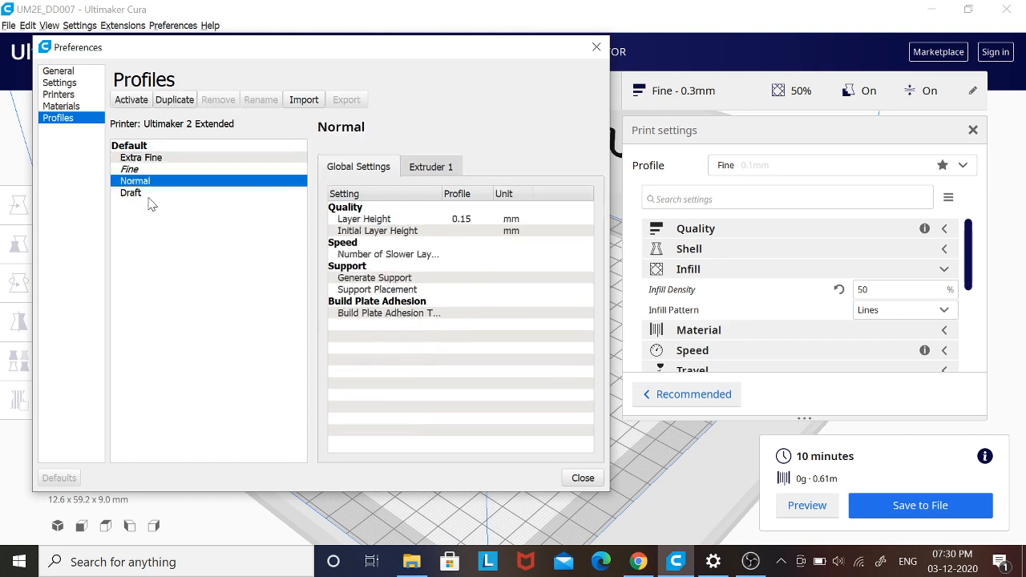
left_click(149, 194)
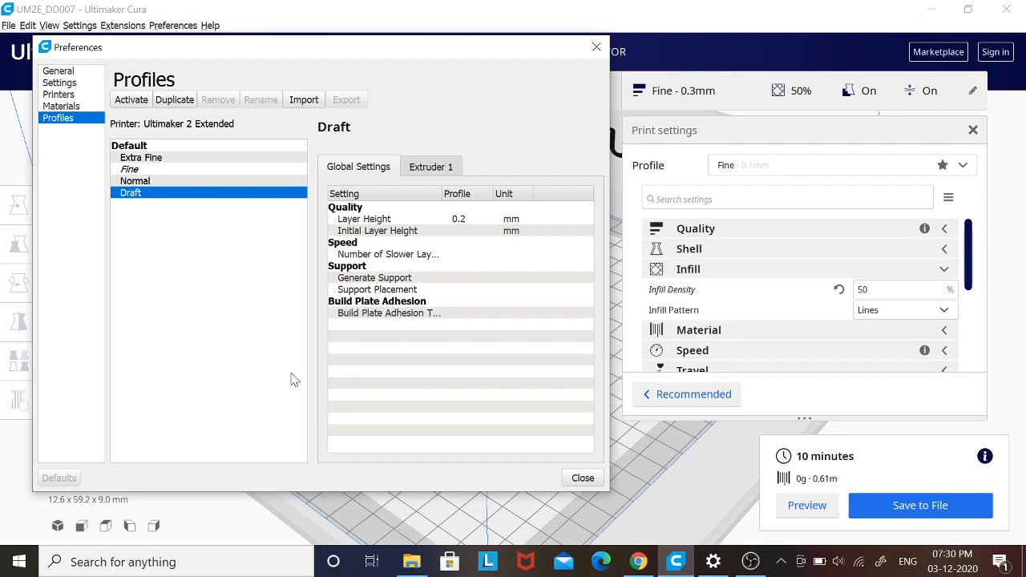
left_click(147, 159)
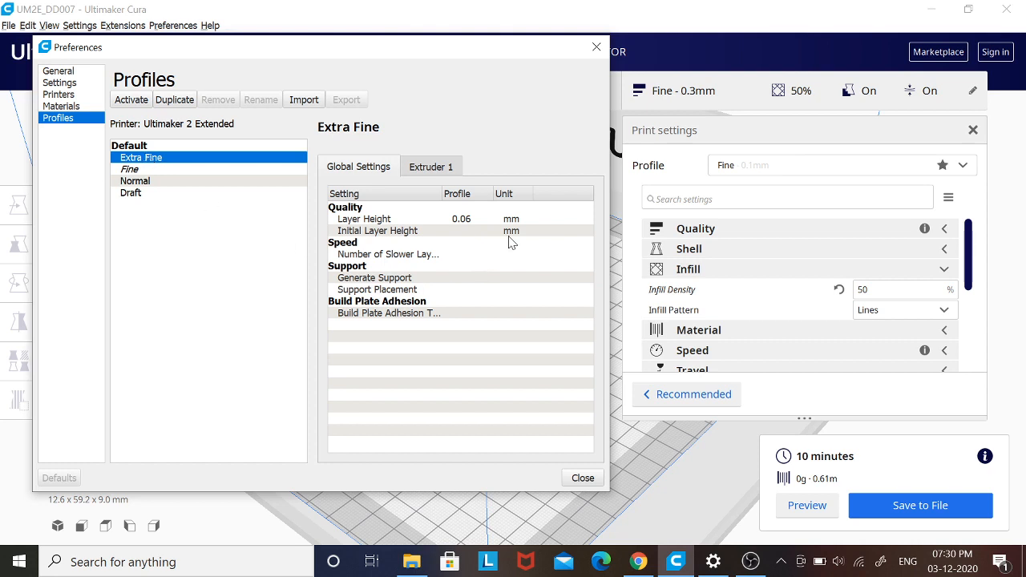
left_click(163, 170)
left_click(163, 182)
left_click(178, 196)
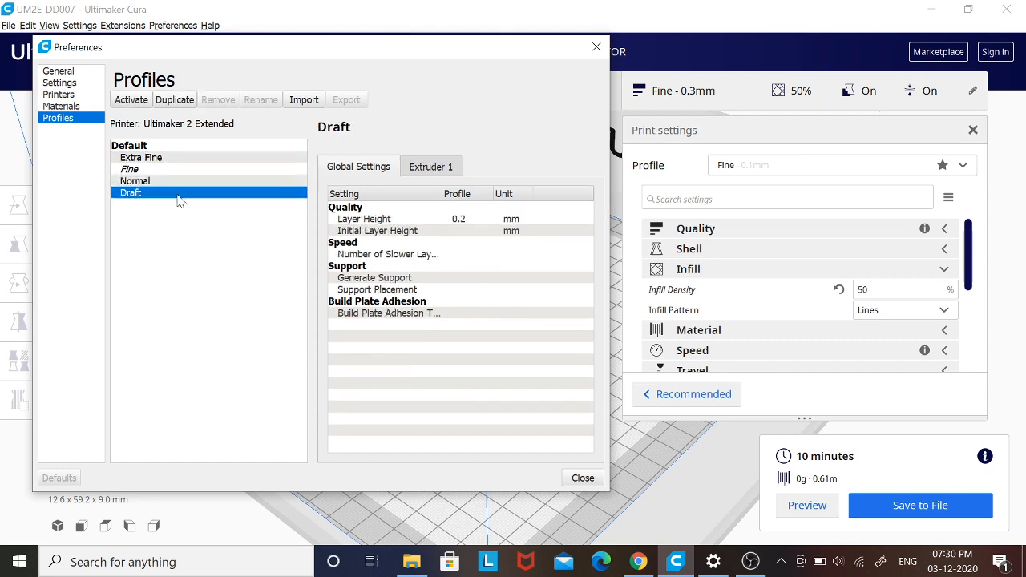
- Close the preferences, return to the recommended print settings and set the default profile to the 0.2 mm layer height
left_click(583, 477)
left_click(661, 392)
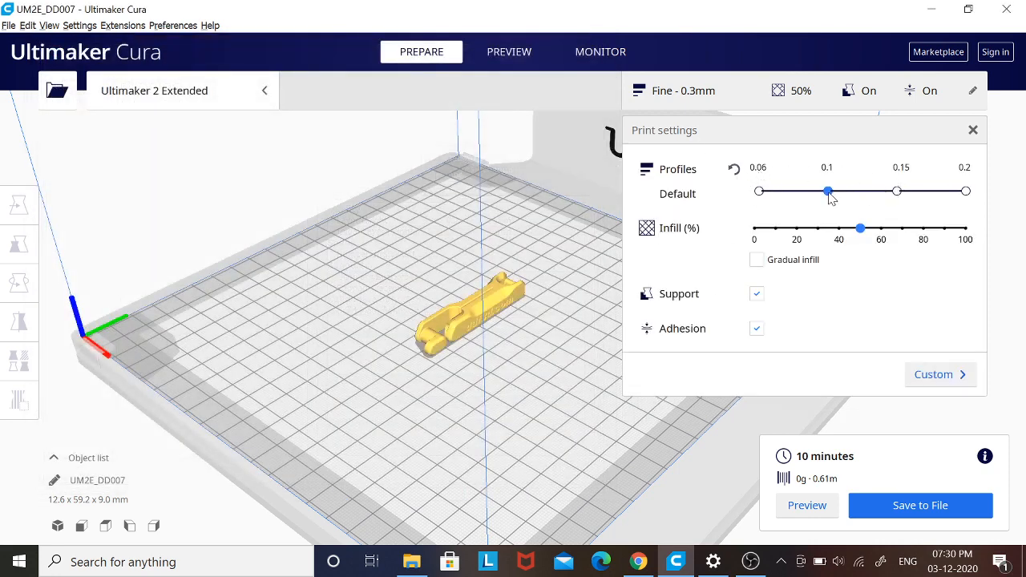
left_click(966, 193)
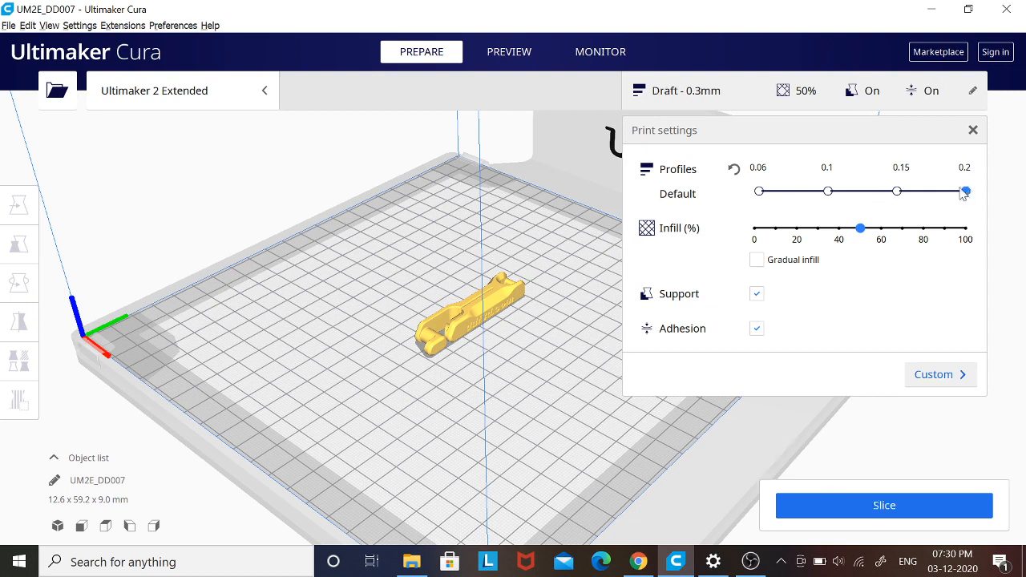
- Set the default profile to the 0.06 mm layer height and the infill to 20% in the recommended print settings
left_click(897, 191)
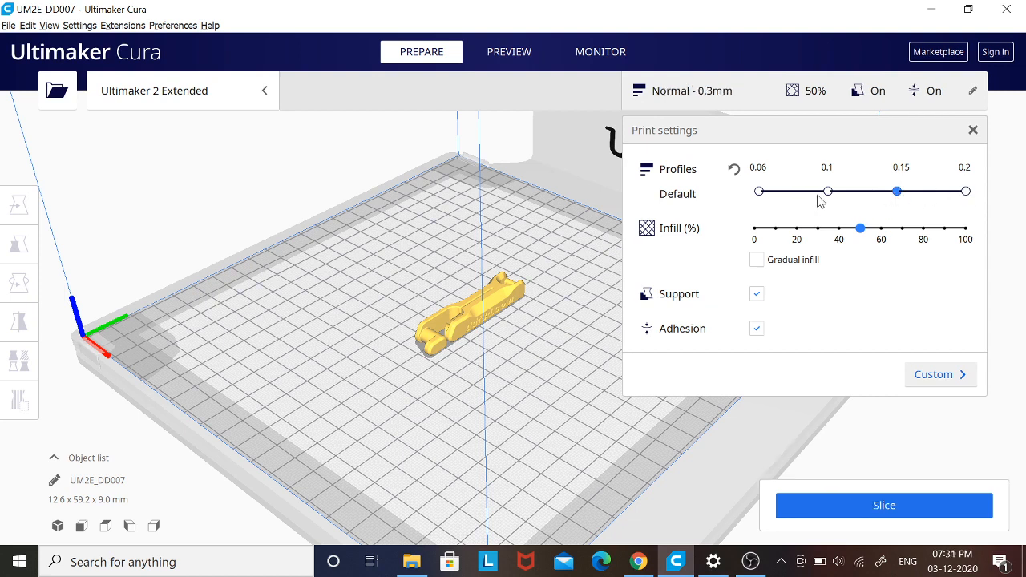
left_click(759, 192)
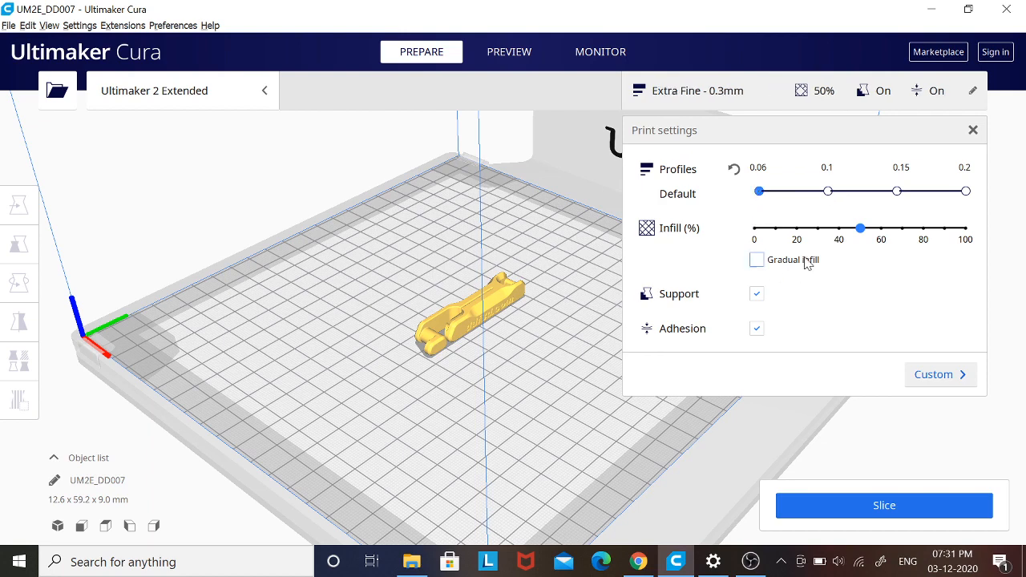
left_click(799, 231)
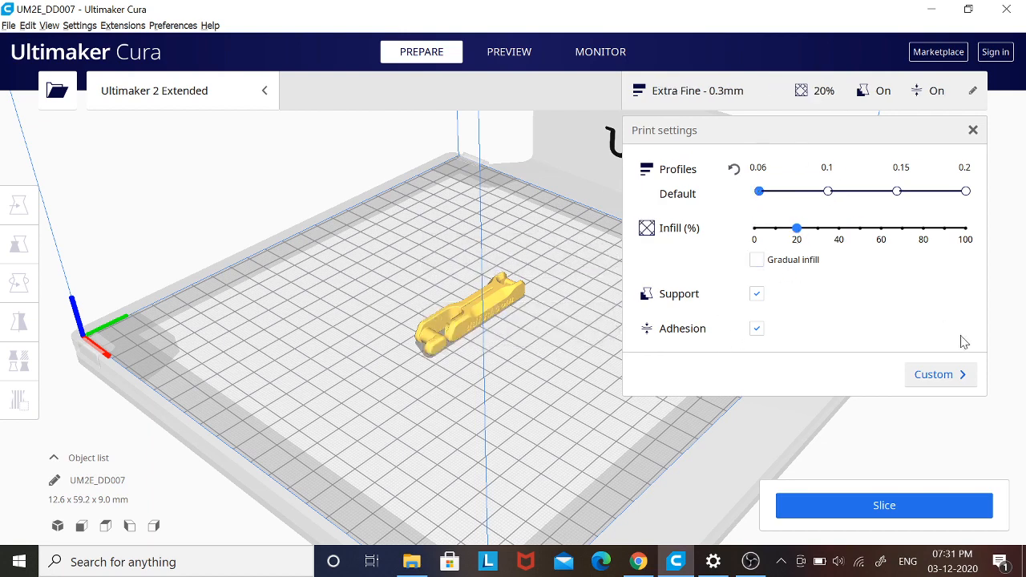
- Switch to the custom print settings and change the profile to Fine and then Normal - 0.15 mm, keeping the customized settings each time
left_click(942, 372)
left_click(962, 167)
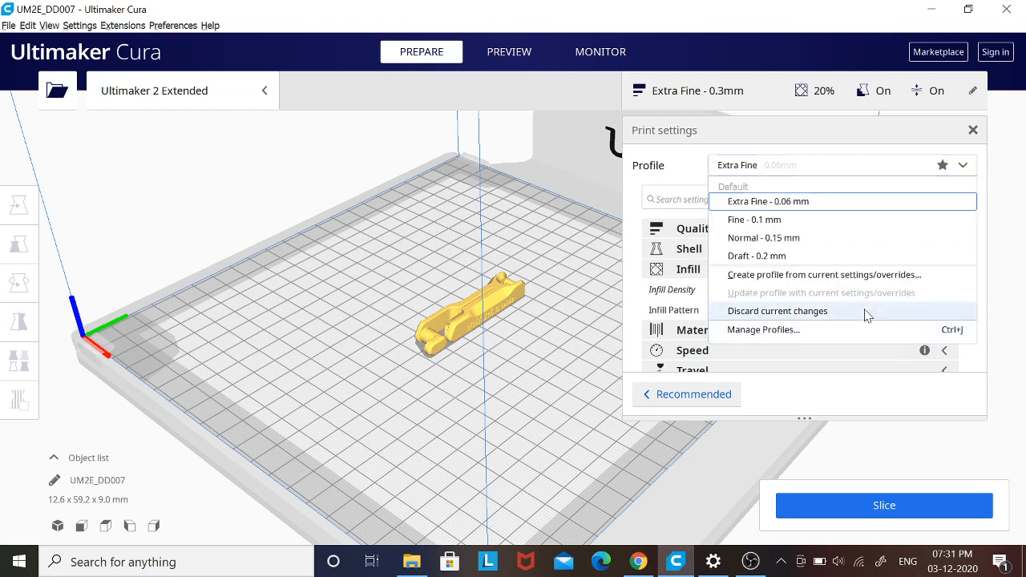
left_click(805, 221)
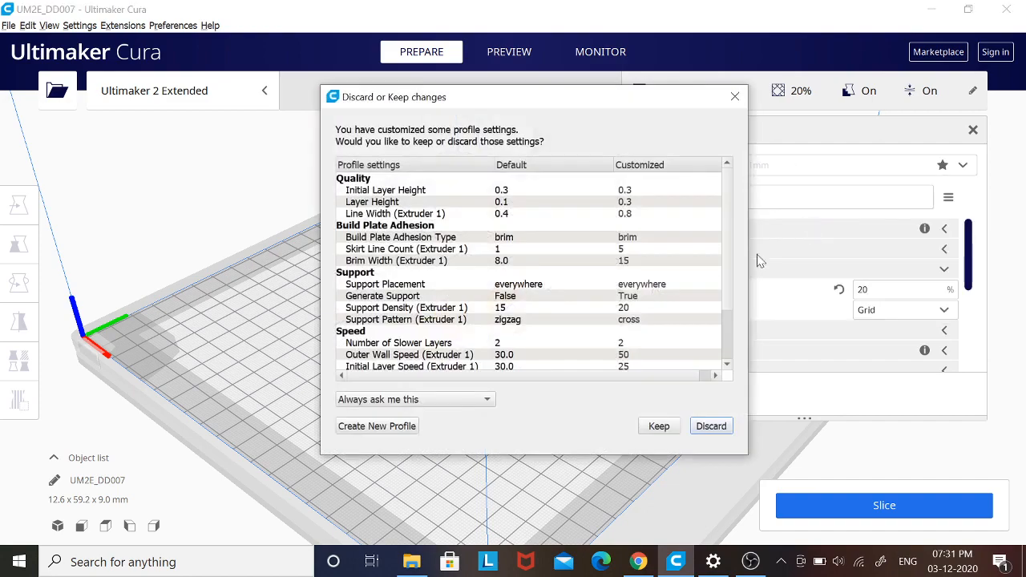
left_click(653, 428)
left_click(818, 168)
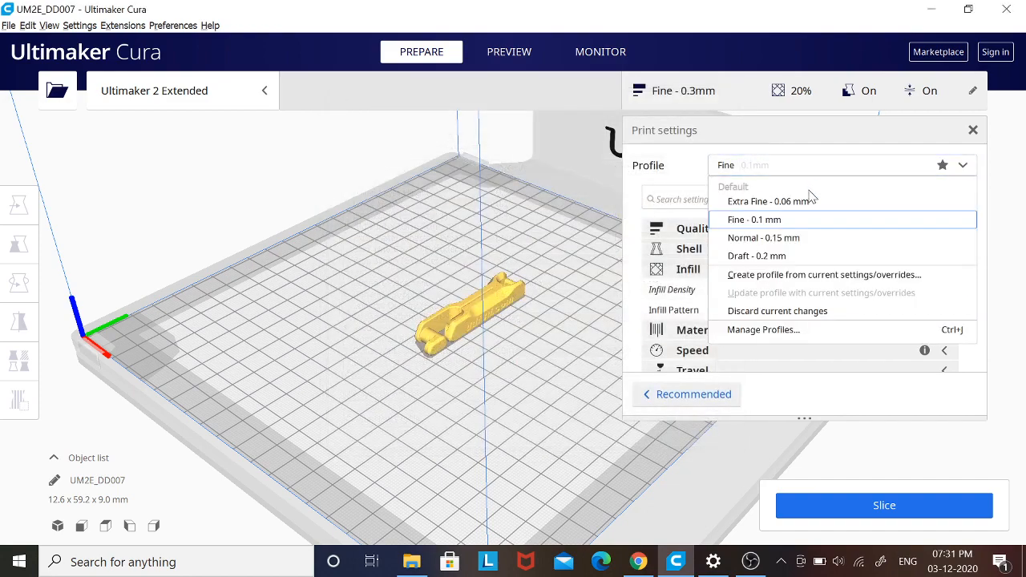
left_click(793, 238)
left_click(657, 429)
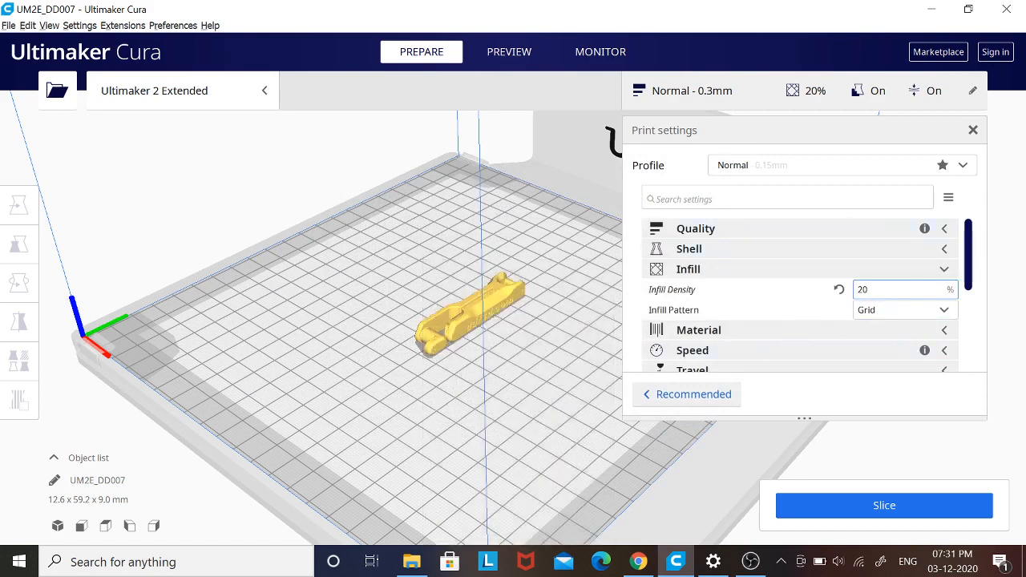
left_click_drag(965, 258, 977, 236)
- Review the Setting Visibility, General, Printers, Materials and Profiles pages of the preferences and close them without changes
left_click(79, 25)
left_click(97, 73)
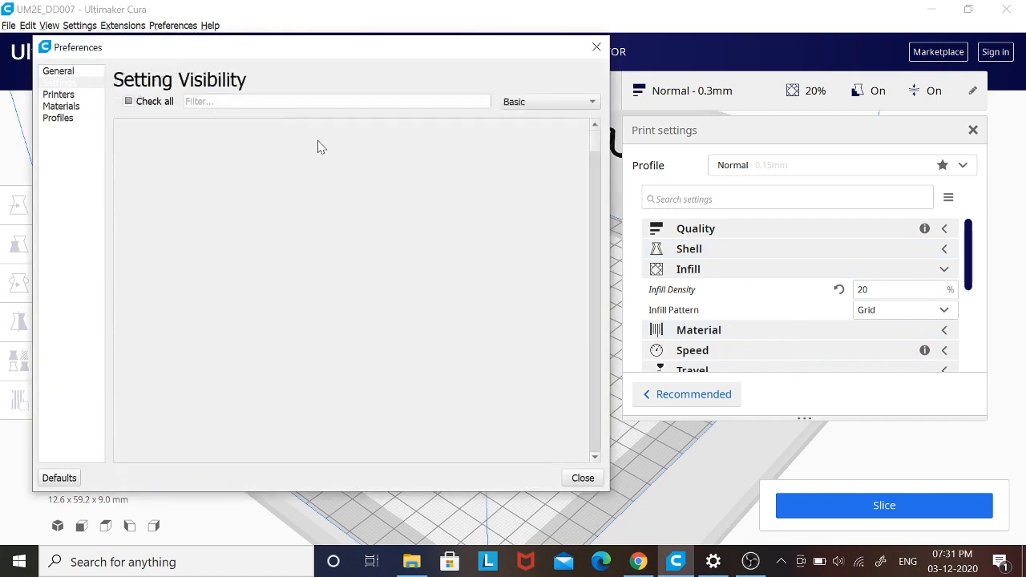
left_click(69, 72)
left_click(61, 82)
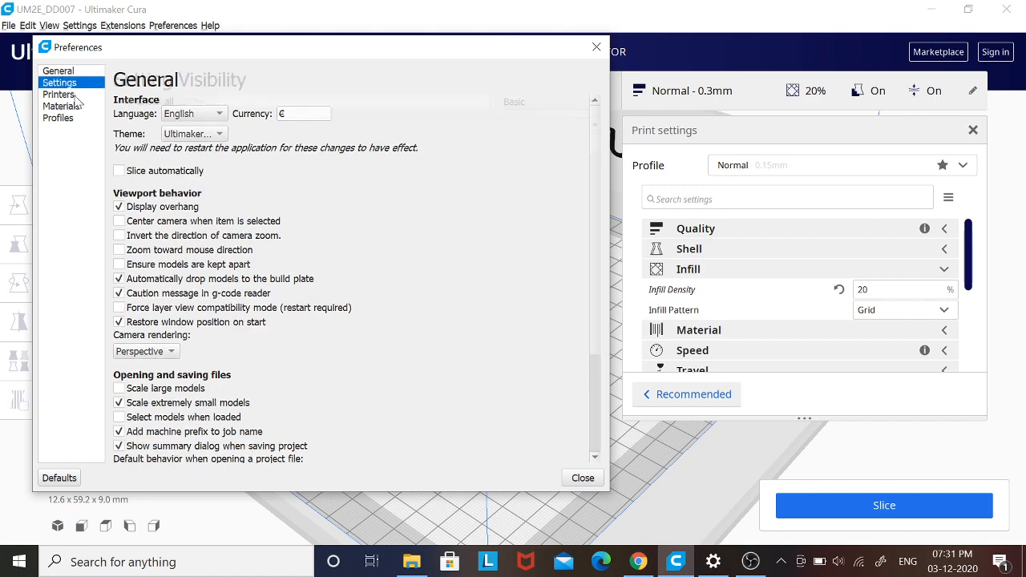
left_click(60, 94)
left_click(62, 106)
left_click(61, 118)
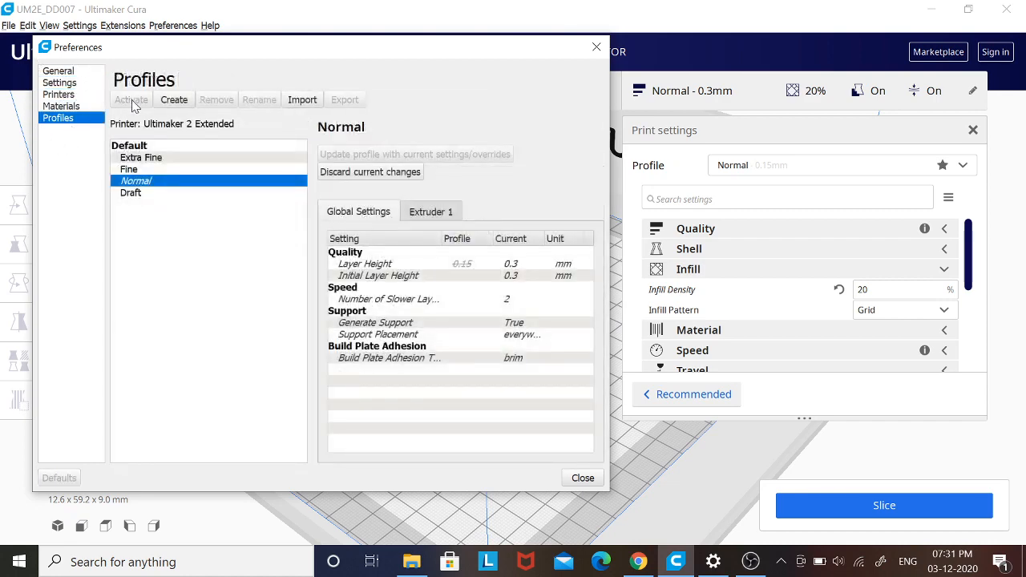
left_click(59, 71)
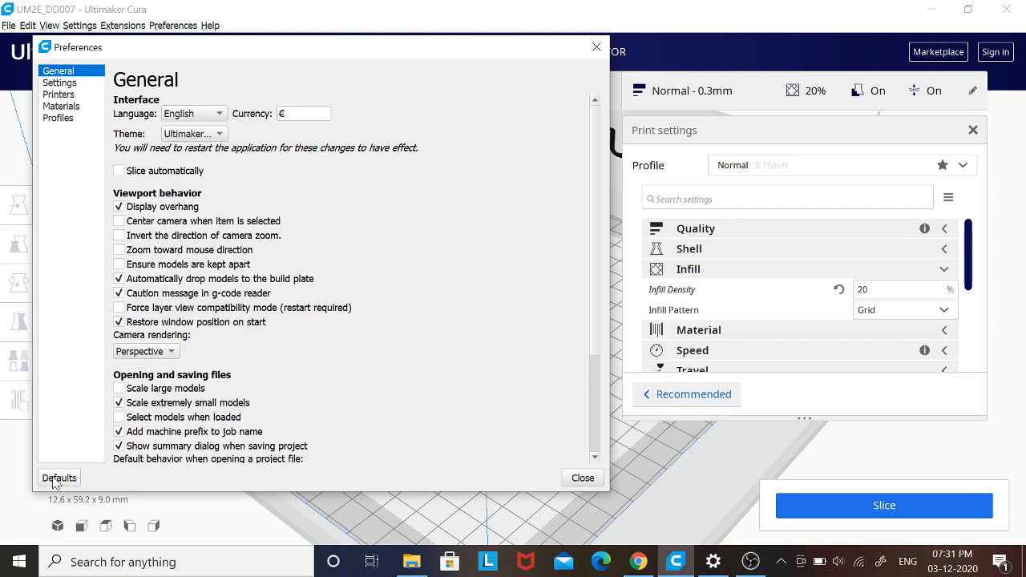
left_click(581, 481)
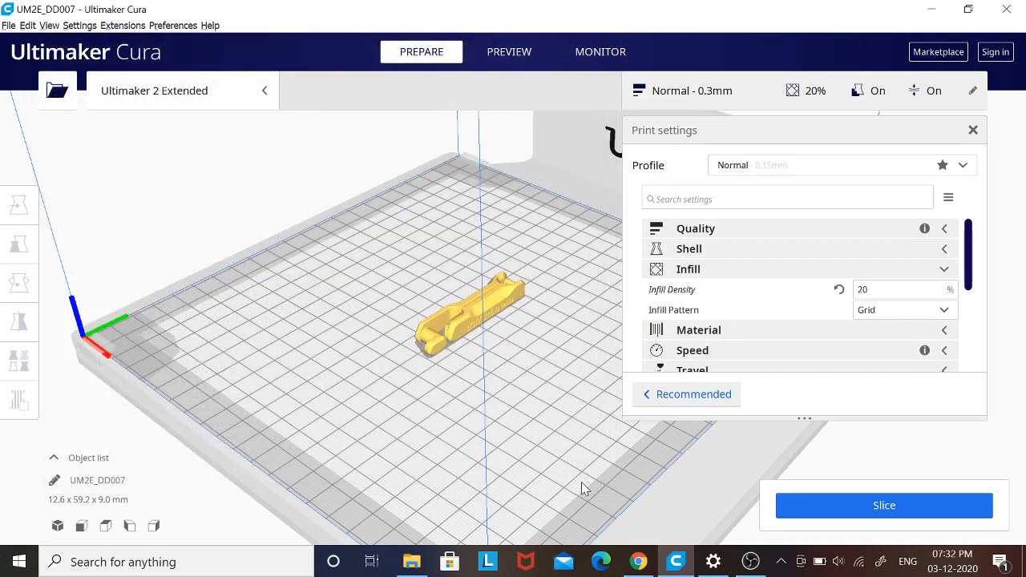